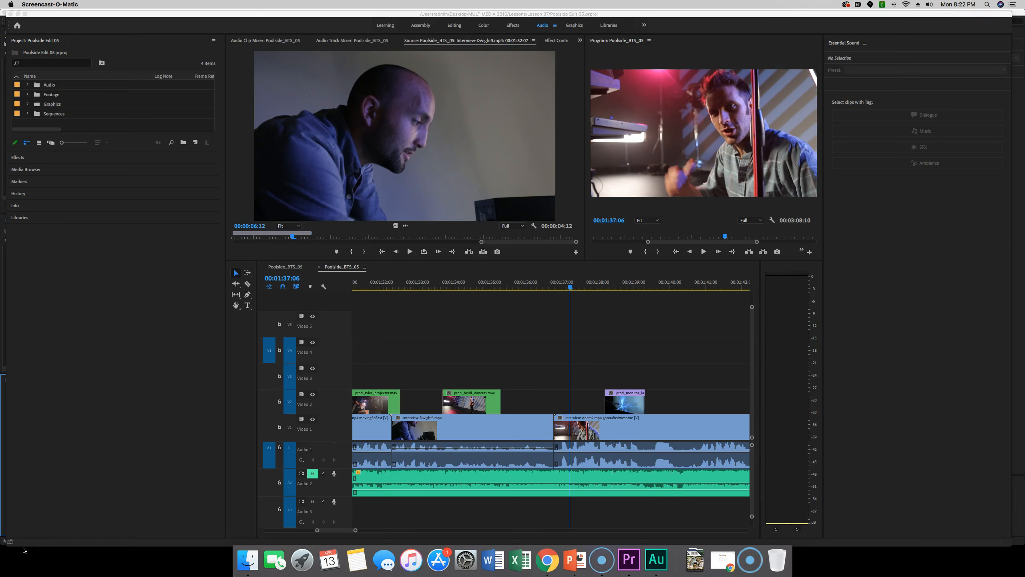
# Step: Play the Poolside_BTS_05 sequence from its start through the opening interview and into the title graphic
pyautogui.click(544, 268)
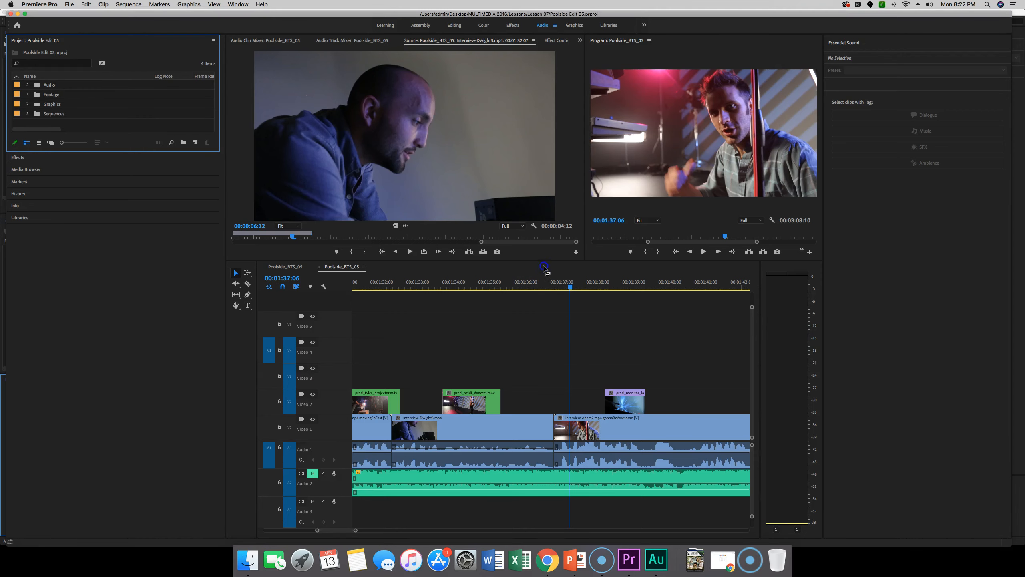
pyautogui.press('Home')
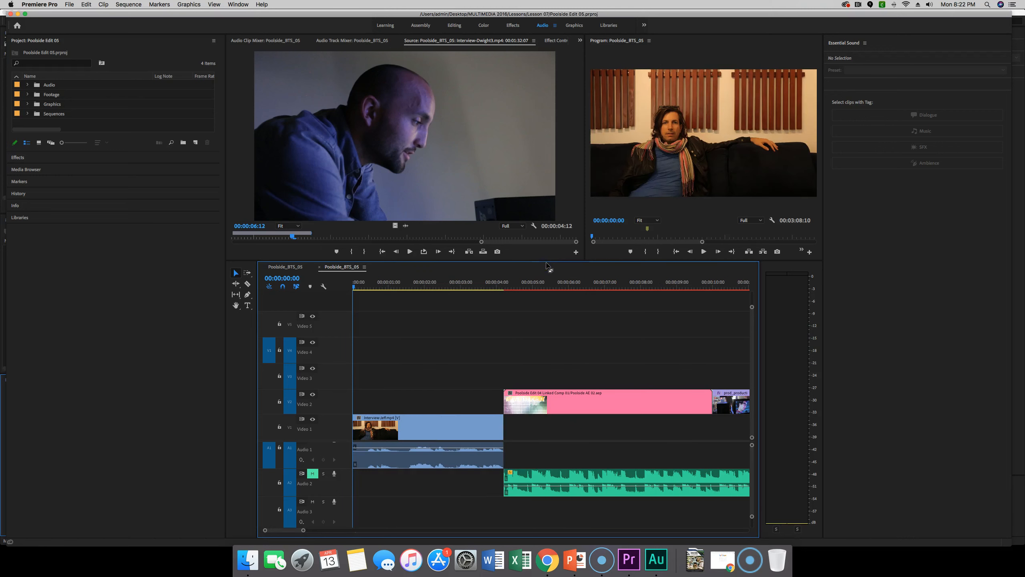
pyautogui.press('space')
pyautogui.press('space')
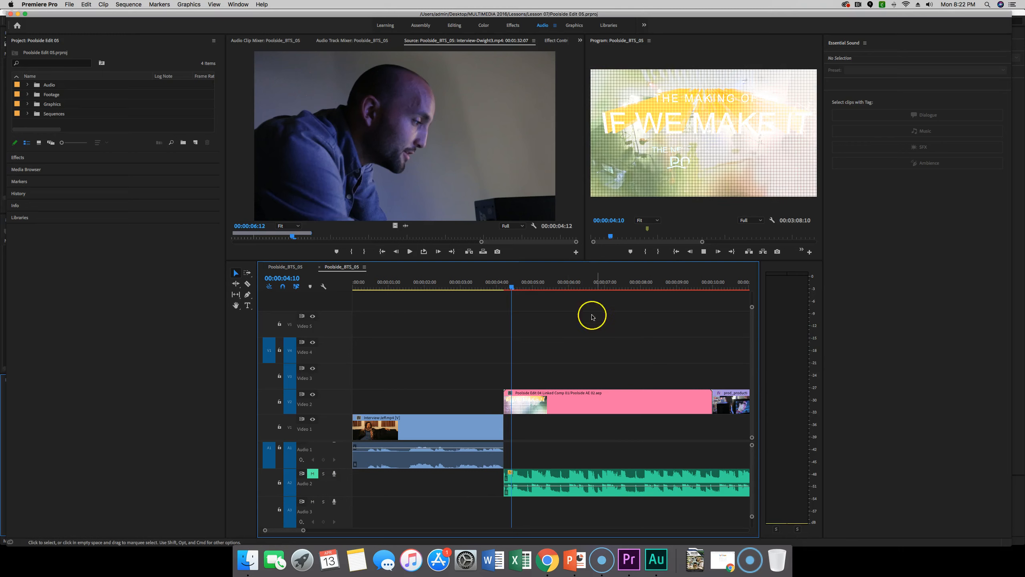
pyautogui.press('space')
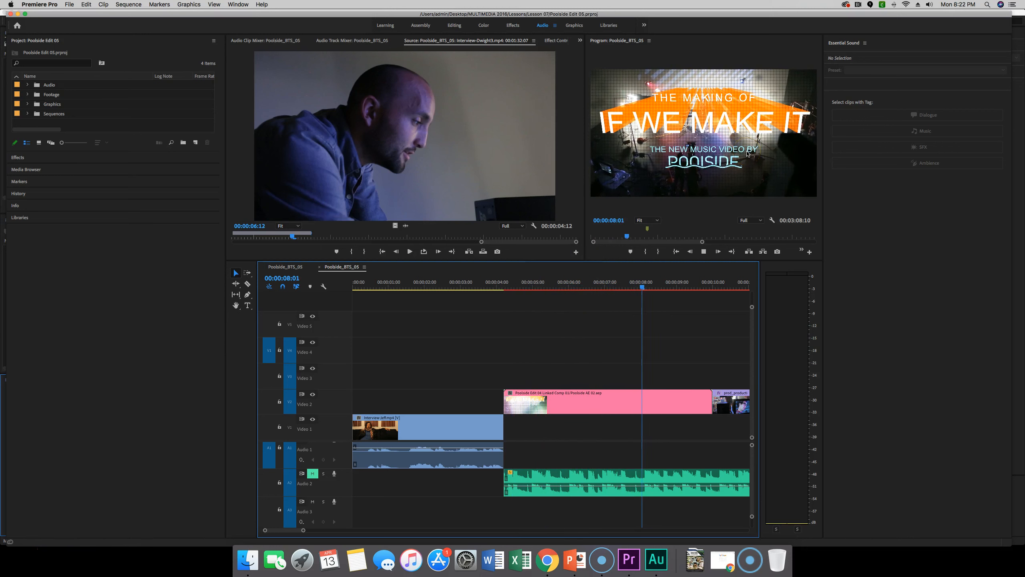
pyautogui.press('space')
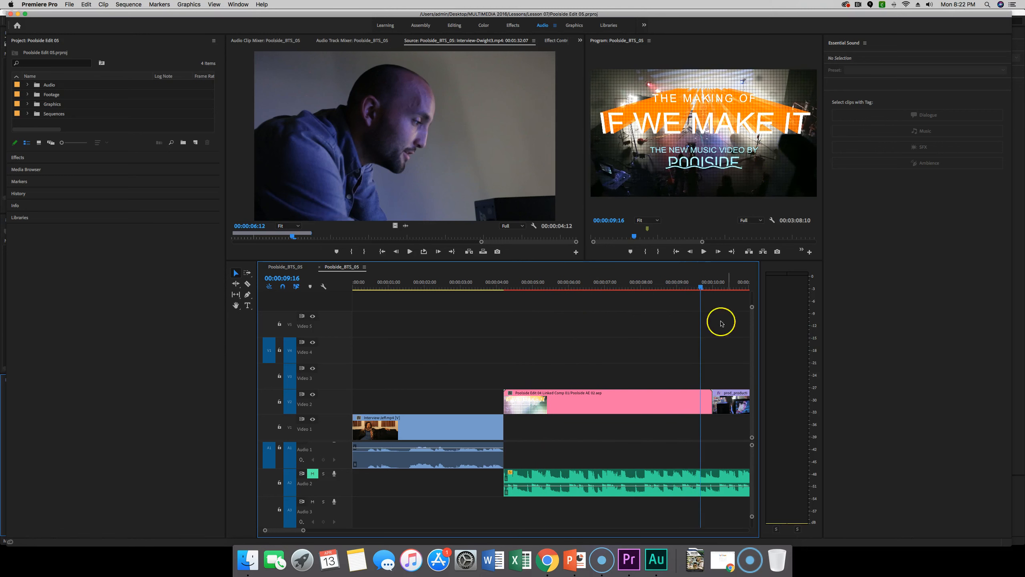
# Step: Scrub the playhead back through the title's distortion effect to 00:00:08:04
pyautogui.moveTo(700, 288)
pyautogui.mouseDown()
pyautogui.moveTo(648, 288)
pyautogui.moveTo(686, 288)
pyautogui.moveTo(648, 293)
pyautogui.moveTo(681, 295)
pyautogui.mouseUp()
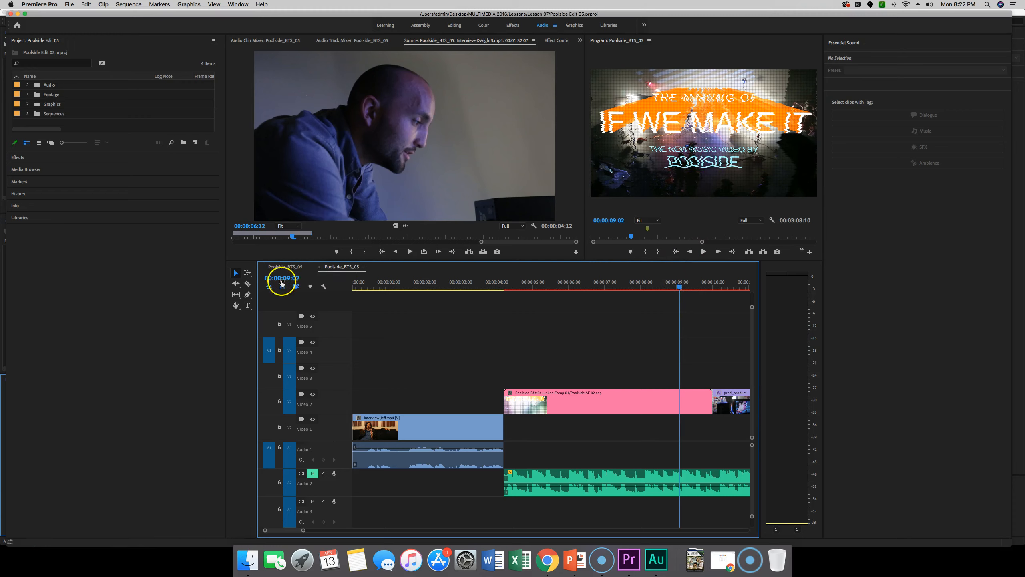
pyautogui.click(663, 286)
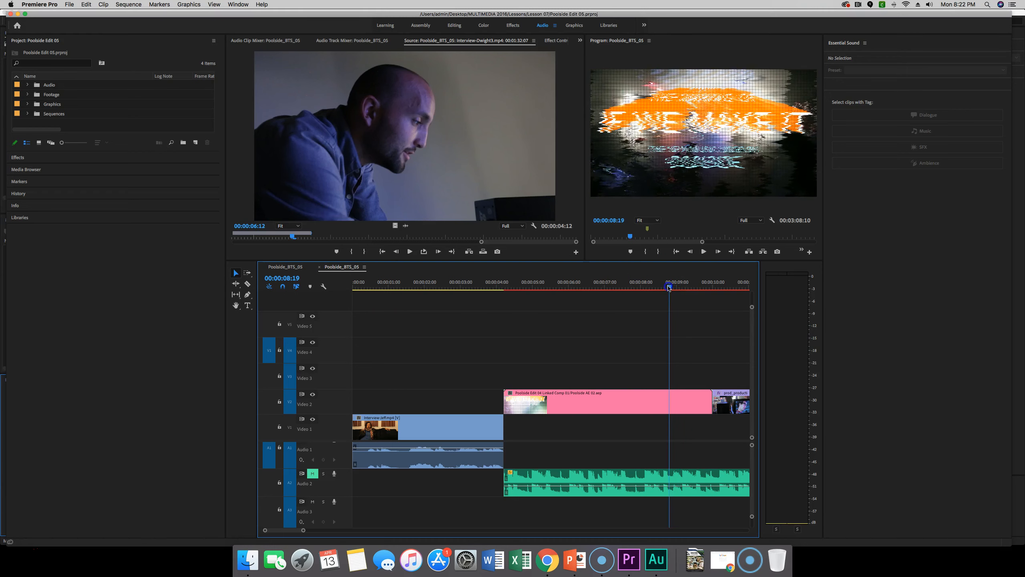
pyautogui.moveTo(658, 287); pyautogui.dragTo(646, 288)
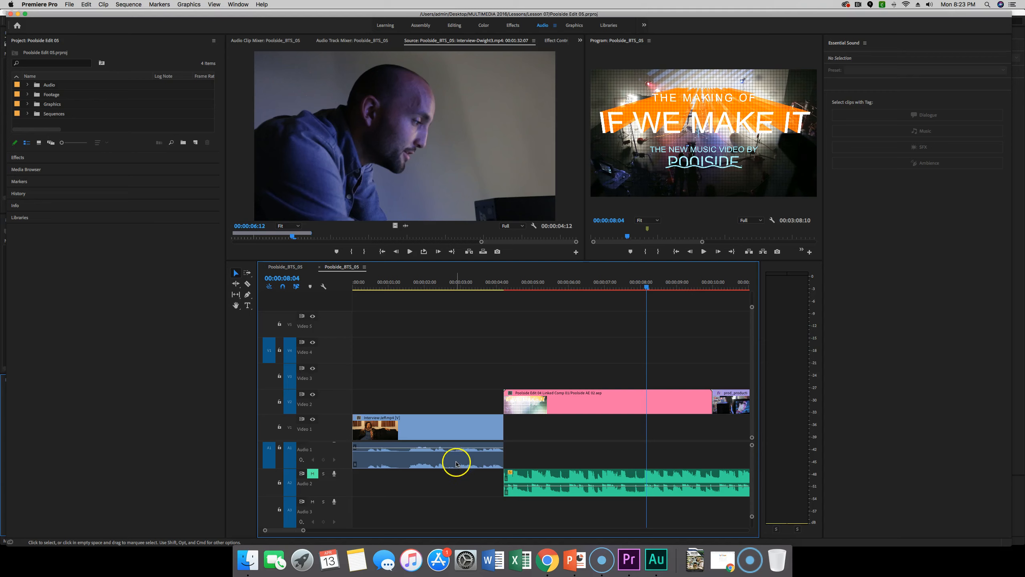
# Step: Unmute the Audio 2 music track in the sequence
pyautogui.click(313, 473)
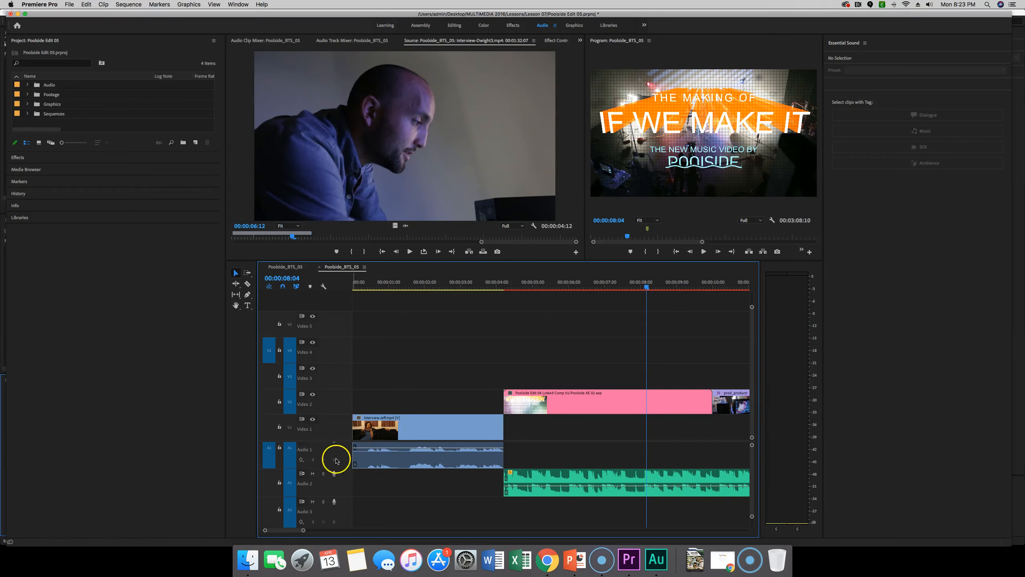
pyautogui.scroll(-4, 330, 471)
pyautogui.scroll(4, 330, 471)
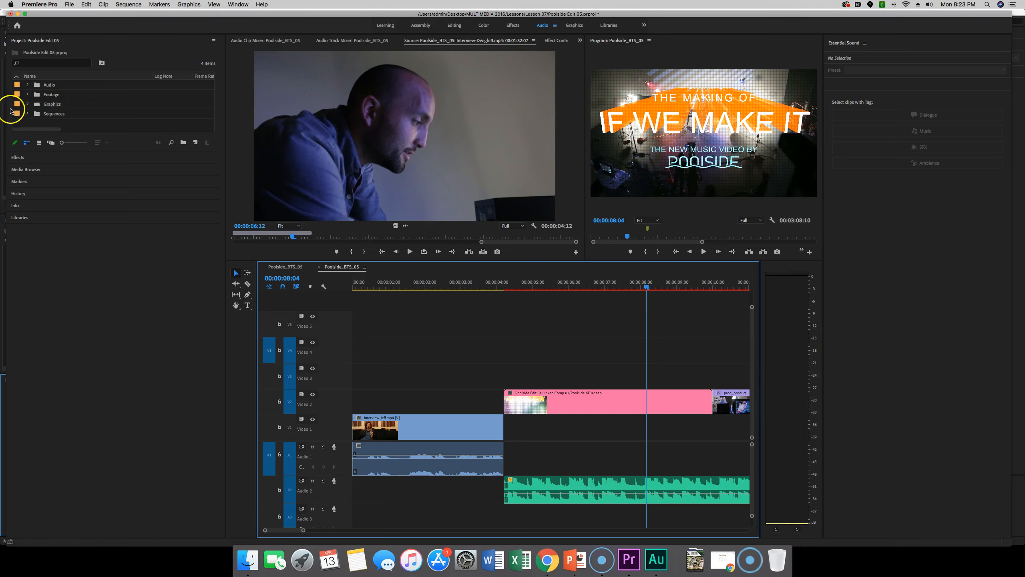
# Step: Send the entire Poolside_BTS_05 sequence to Adobe Audition with video through Dynamic Link, transferring the audio settings and overwriting the existing directory
pyautogui.click(27, 114)
pyautogui.click(78, 163)
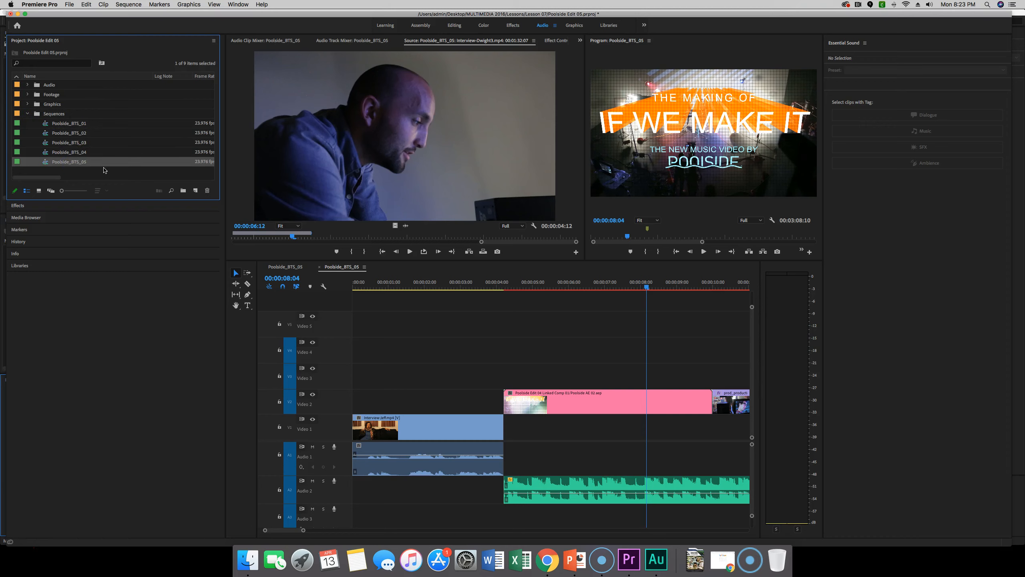
pyautogui.click(85, 5)
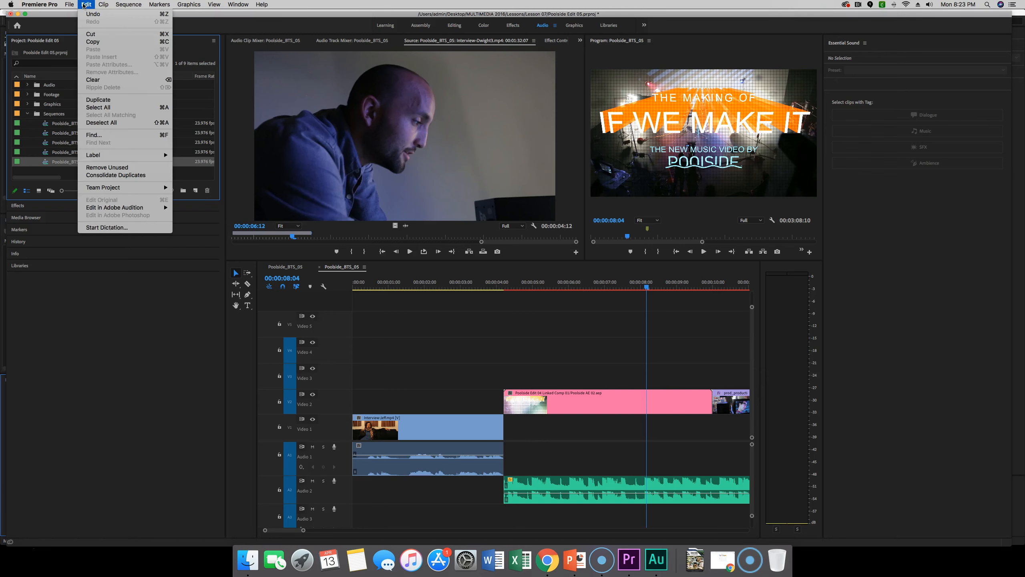
pyautogui.moveTo(125, 207)
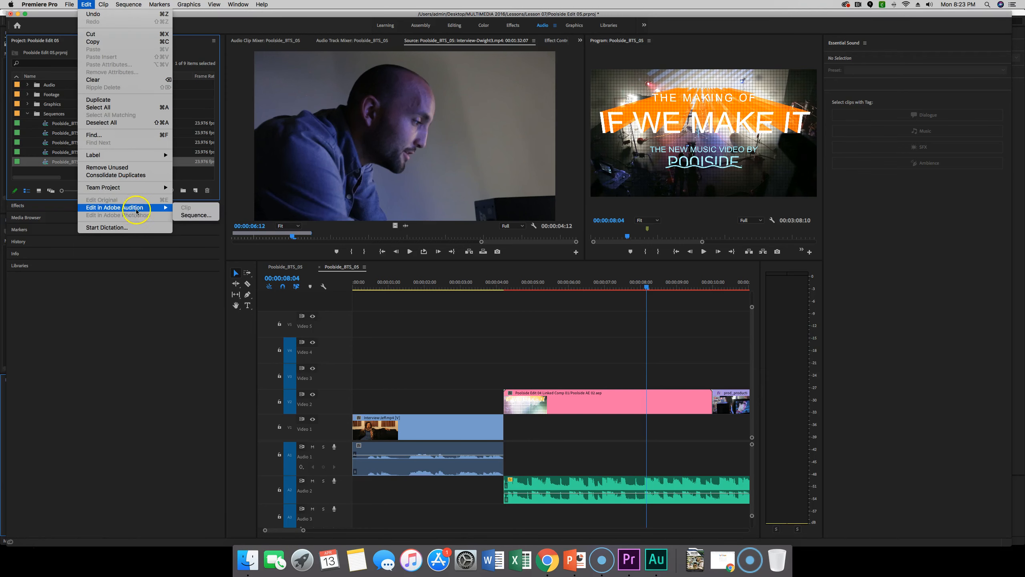
pyautogui.click(194, 215)
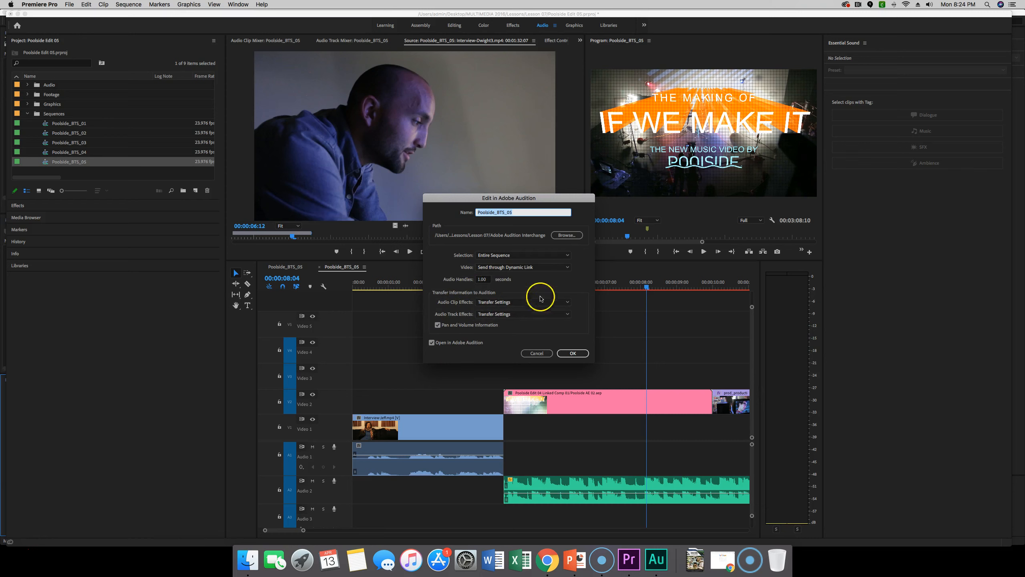
pyautogui.click(570, 353)
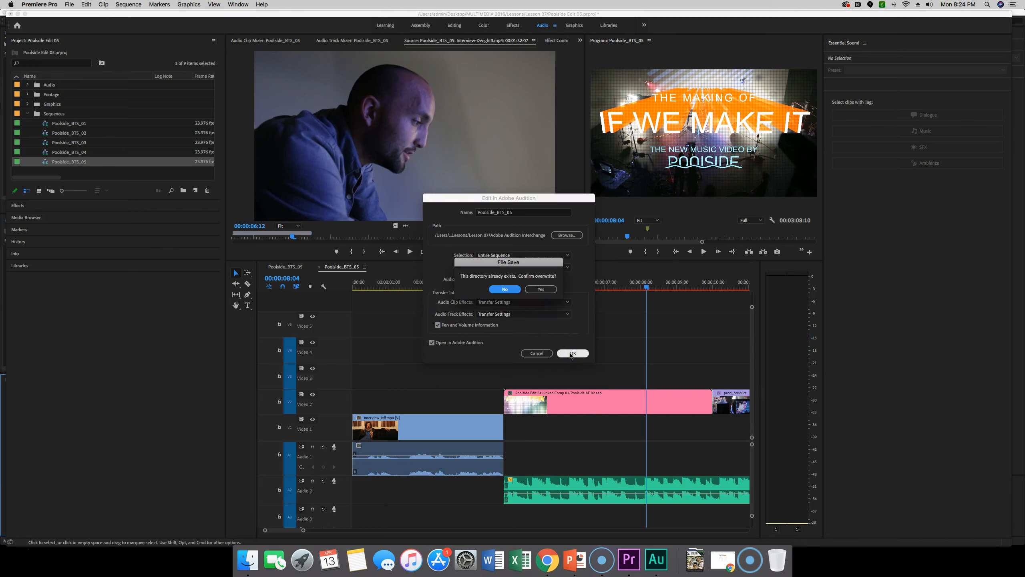
pyautogui.click(547, 291)
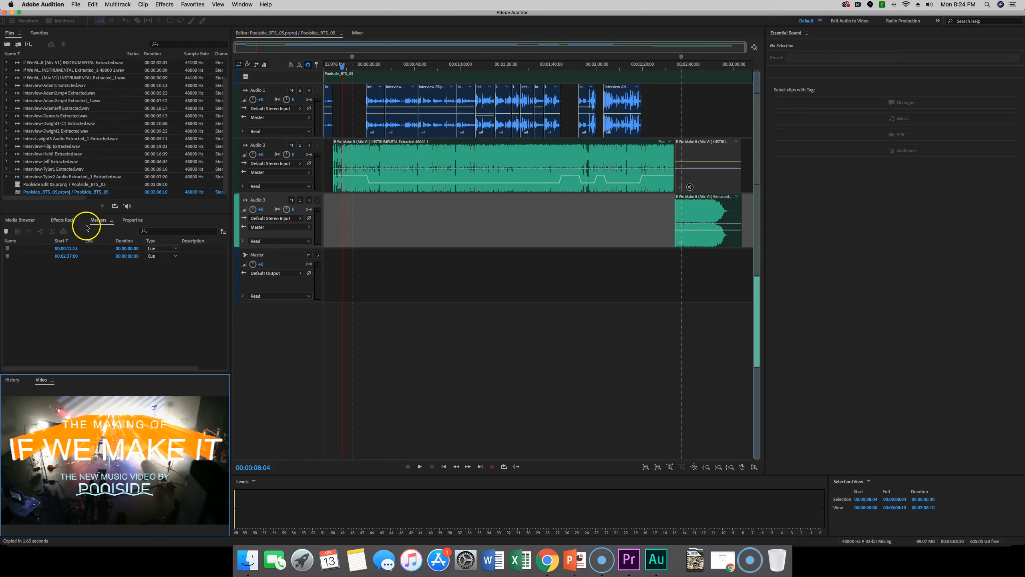
# Step: Enlarge the Files panel and import TV_static.wav from the Audio folder in MULTIMEDIA 2016
pyautogui.click(119, 194)
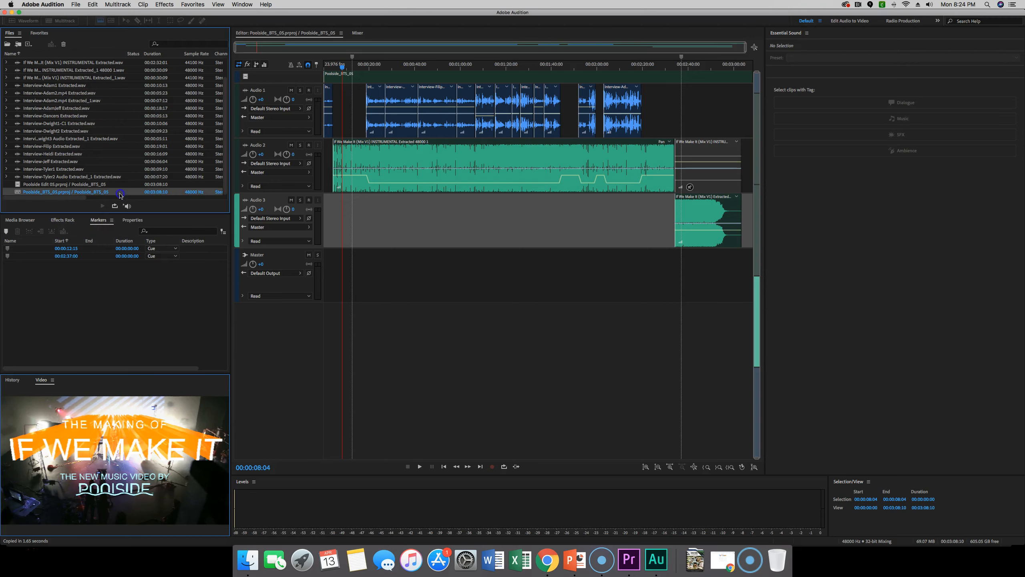
pyautogui.moveTo(109, 214); pyautogui.dragTo(100, 293)
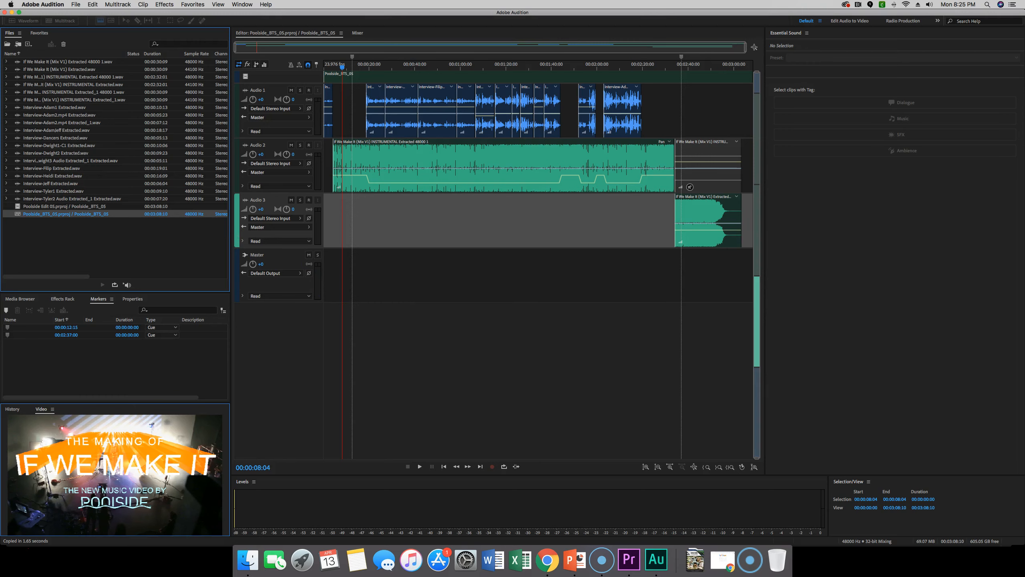
pyautogui.click(75, 5)
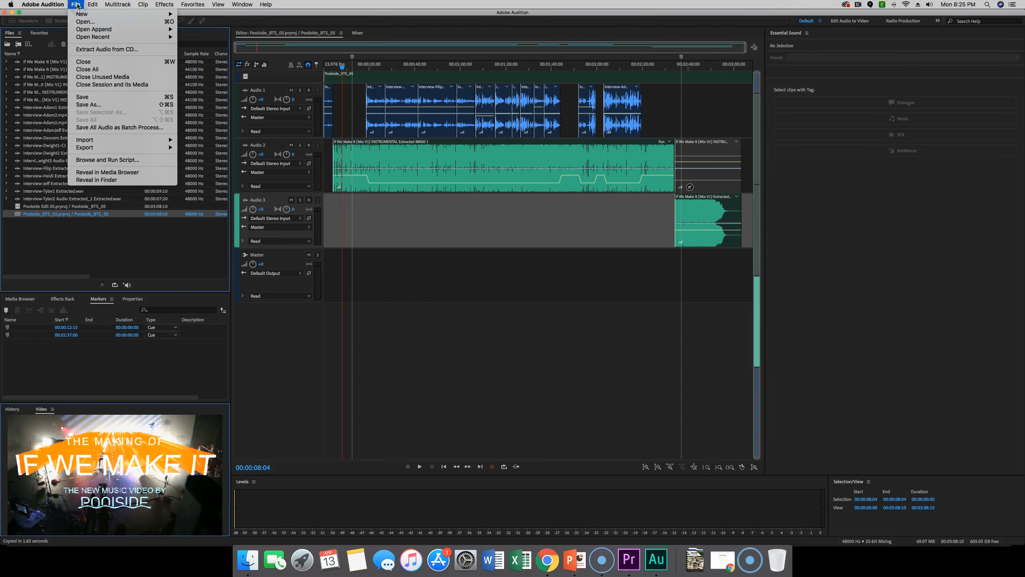
pyautogui.moveTo(85, 139)
pyautogui.click(169, 140)
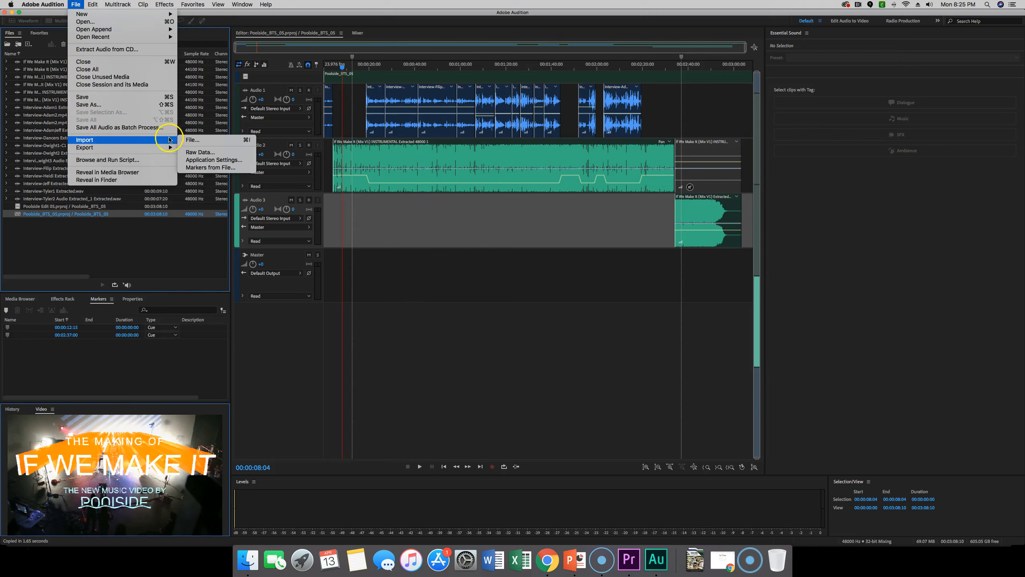
pyautogui.click(355, 128)
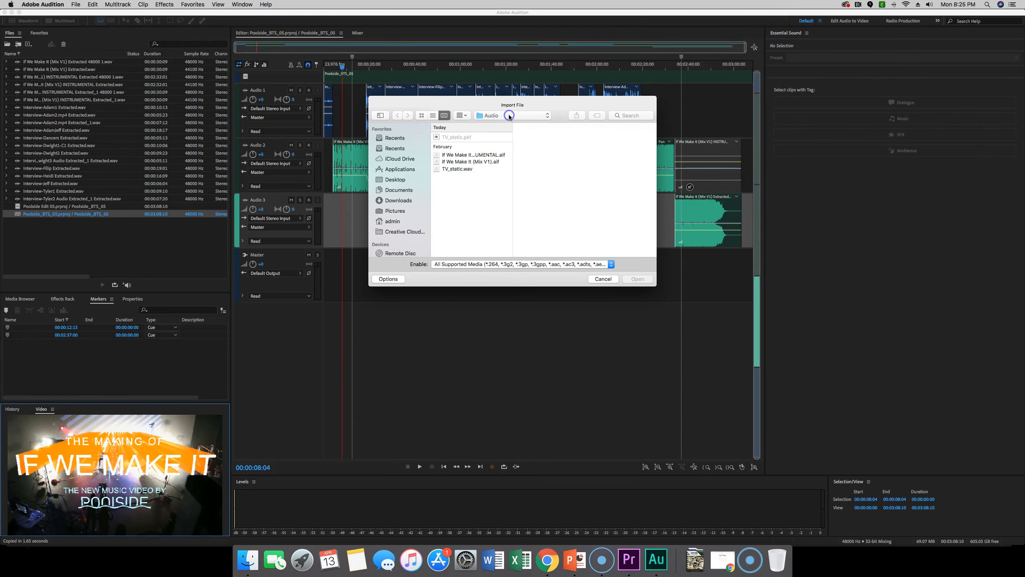
pyautogui.click(510, 116)
pyautogui.click(487, 123)
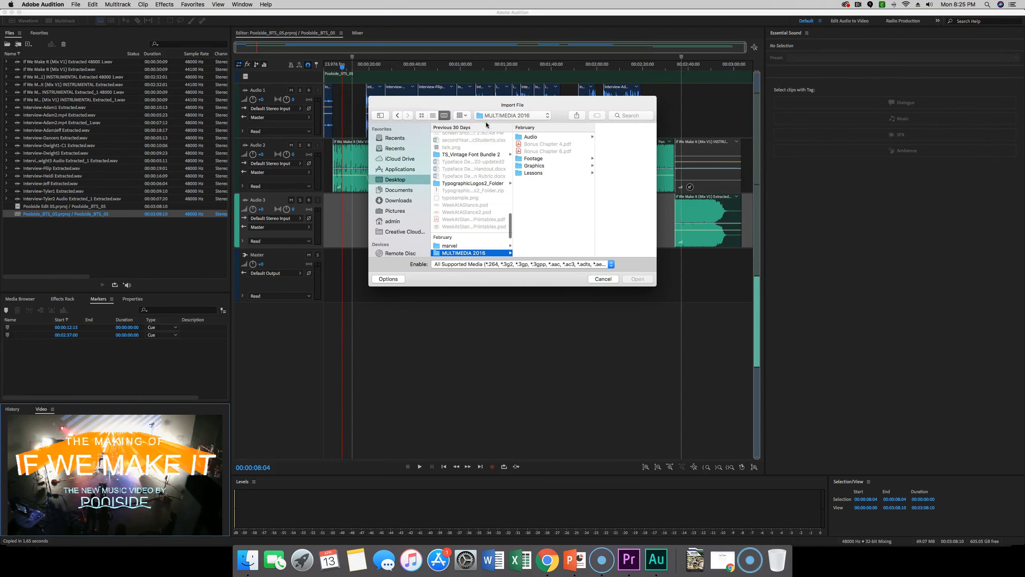
pyautogui.click(532, 138)
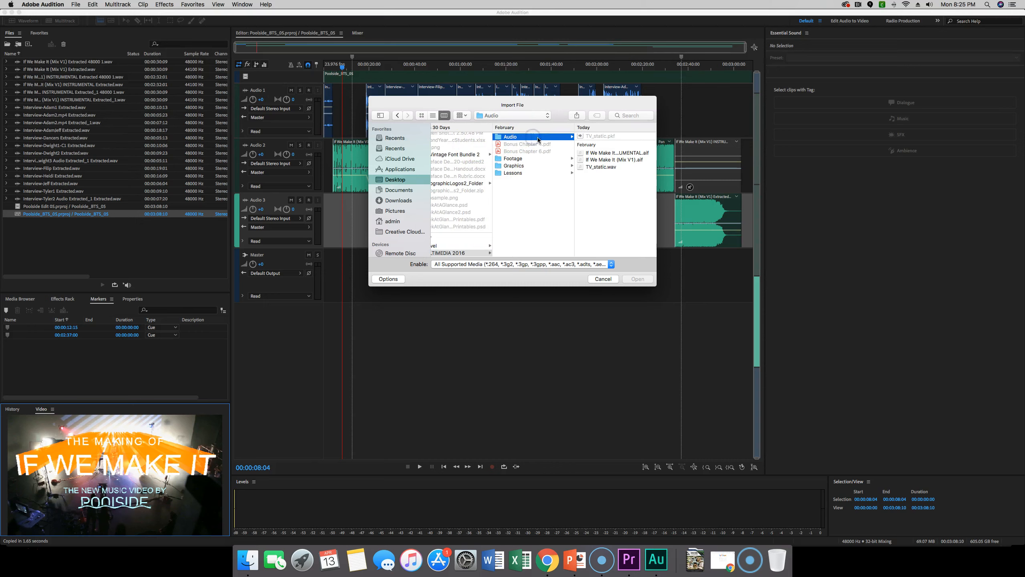
pyautogui.click(596, 170)
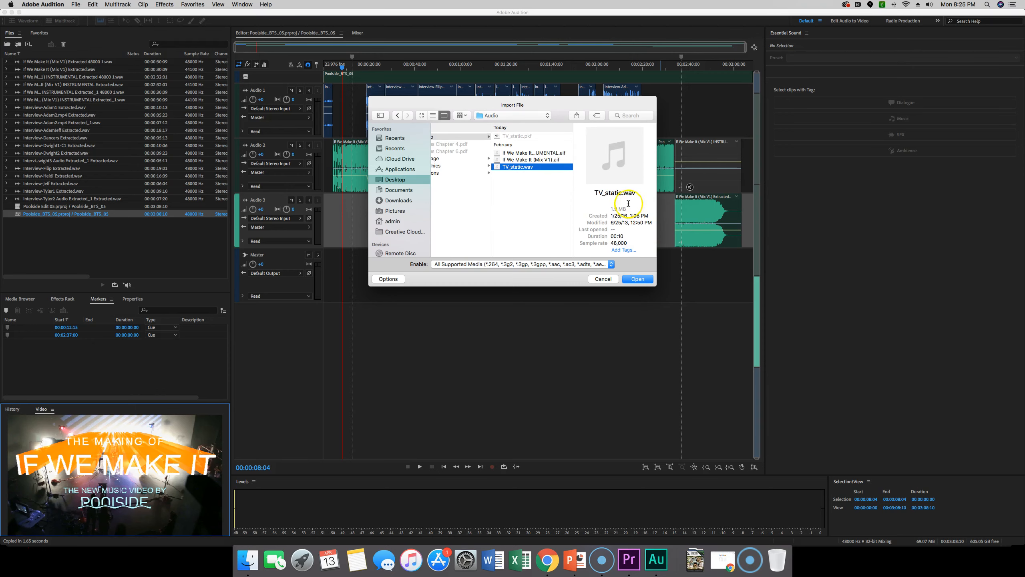
pyautogui.click(644, 279)
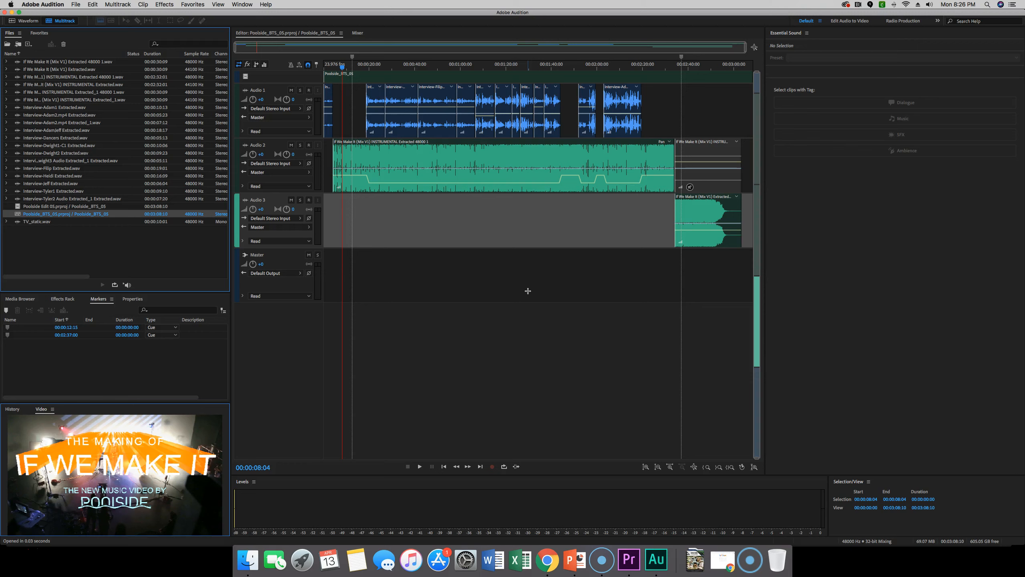
# Step: Add a stereo audio track below Audio 3 in the multitrack session and dismiss the desktop notification
pyautogui.click(117, 5)
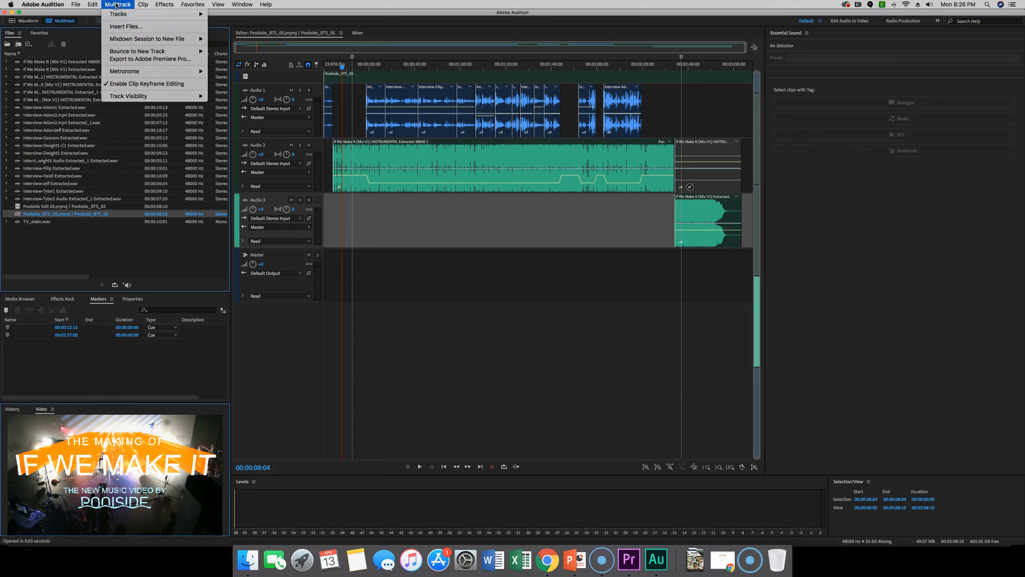
pyautogui.click(117, 15)
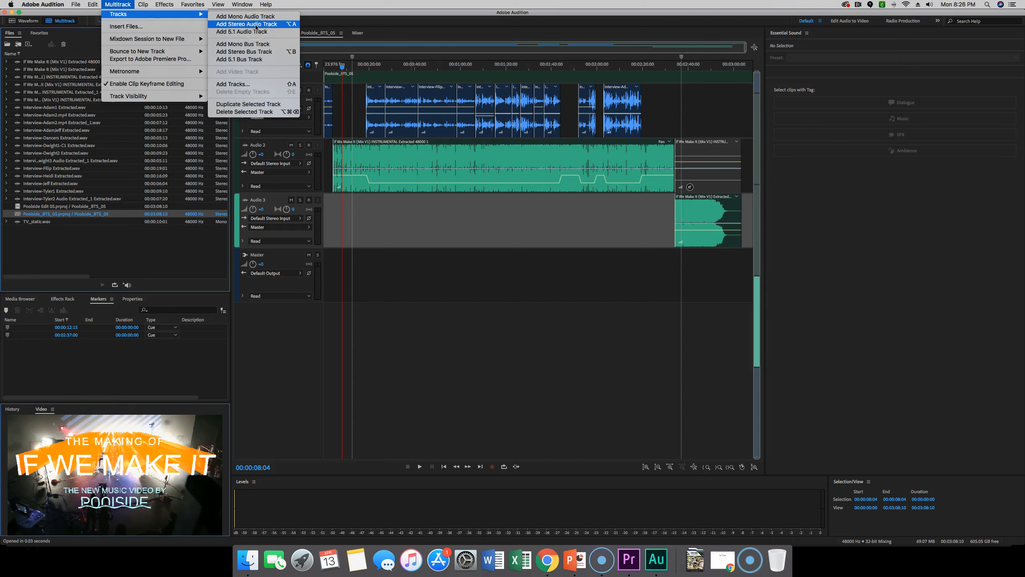
pyautogui.click(231, 26)
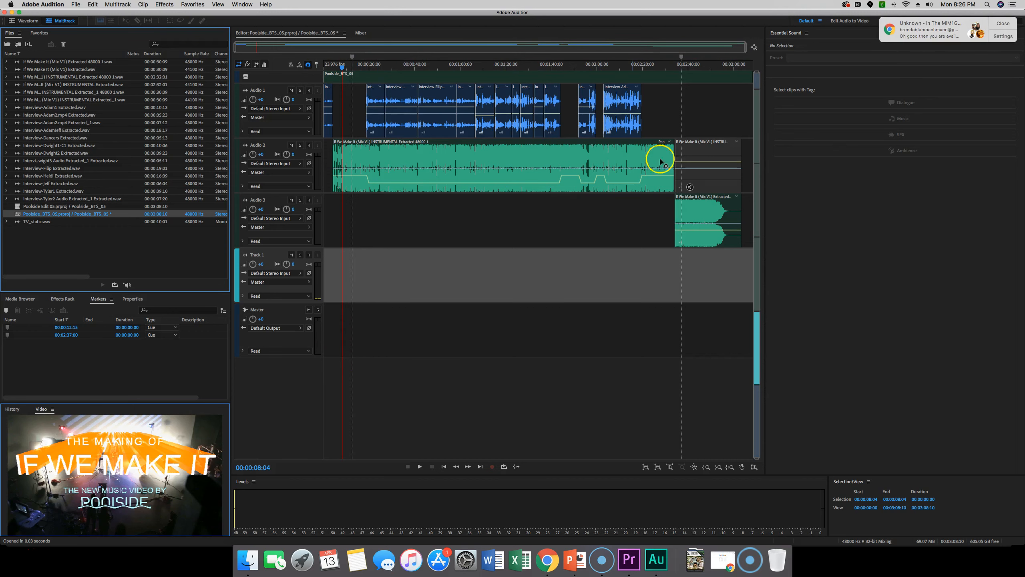
pyautogui.click(996, 25)
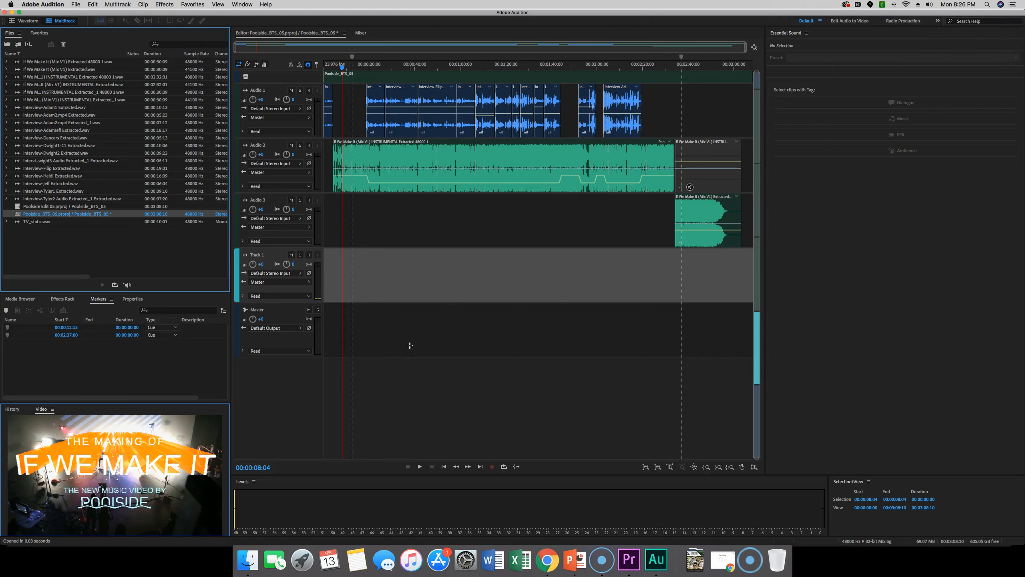
pyautogui.click(403, 414)
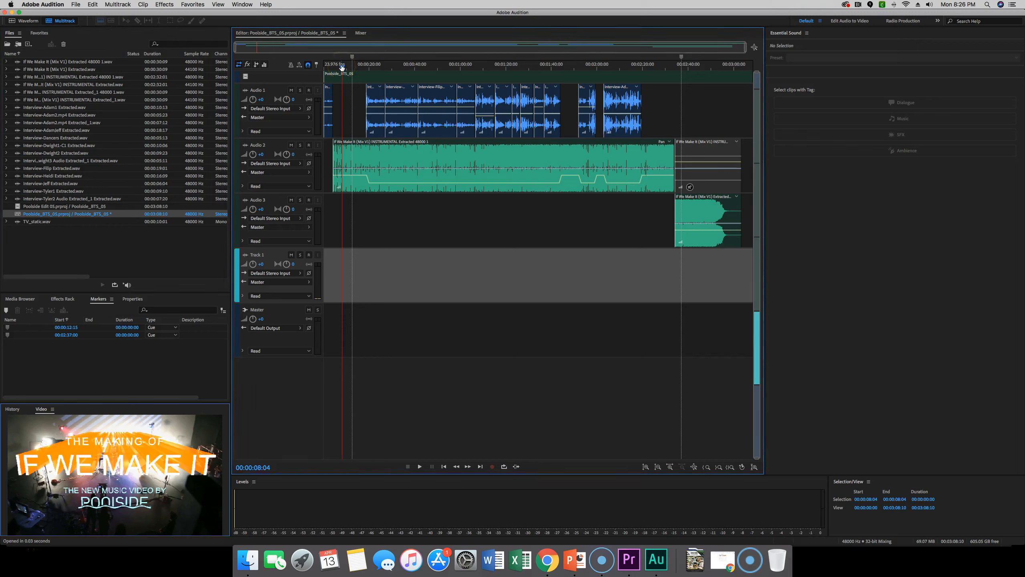
# Step: Move the first cue marker to about 00:02:09 and scrub the playhead to 00:00:05:23 in the multitrack session
pyautogui.moveTo(356, 57); pyautogui.dragTo(619, 56)
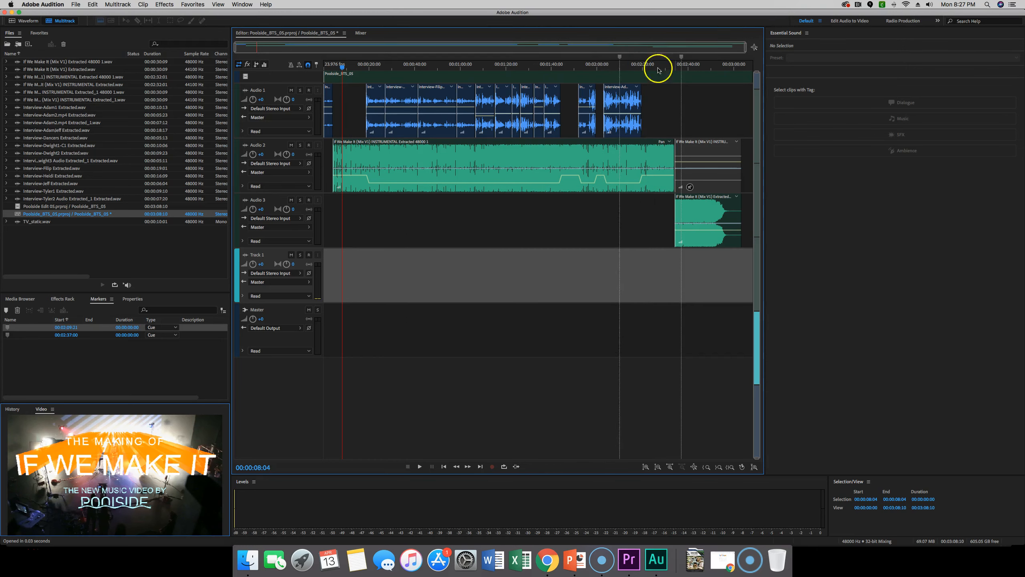
pyautogui.moveTo(342, 69); pyautogui.dragTo(359, 71)
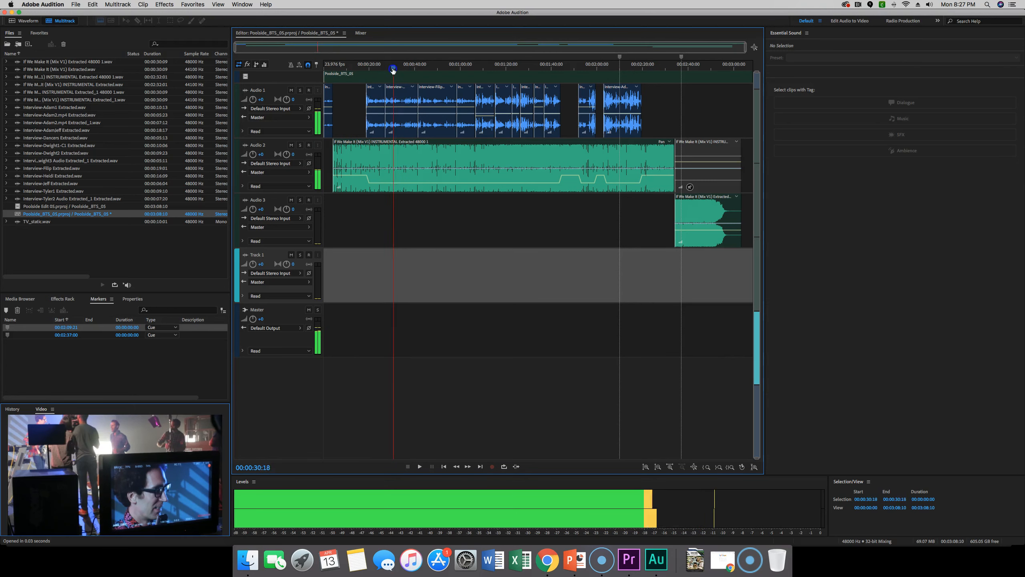
pyautogui.moveTo(359, 70); pyautogui.dragTo(337, 71)
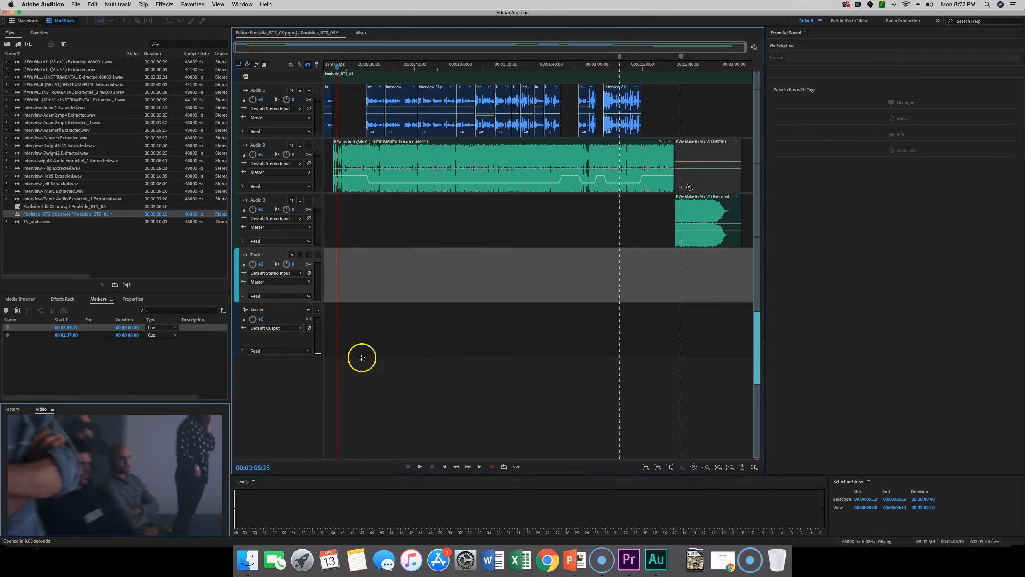
pyautogui.click(1004, 25)
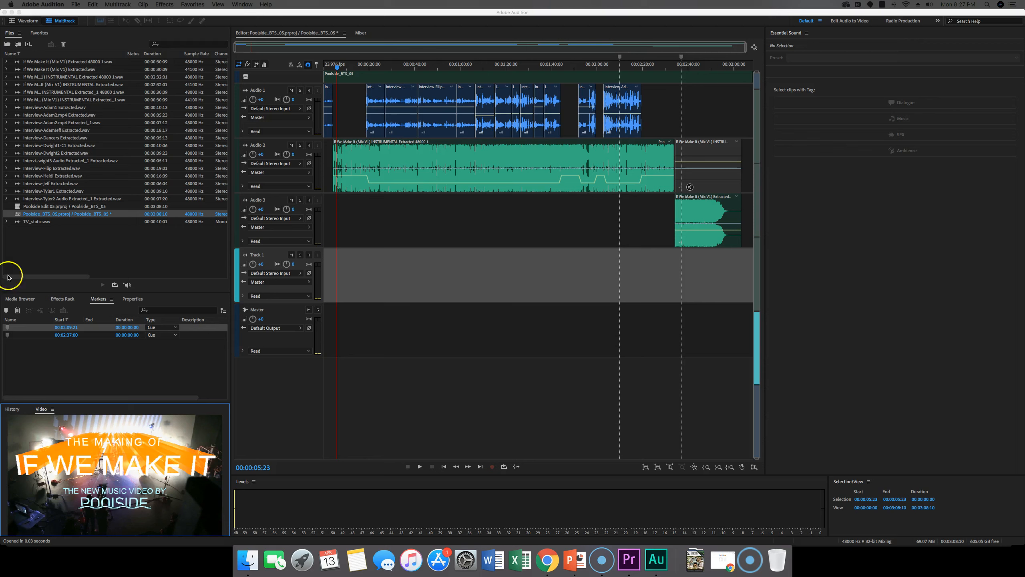
pyautogui.click(404, 277)
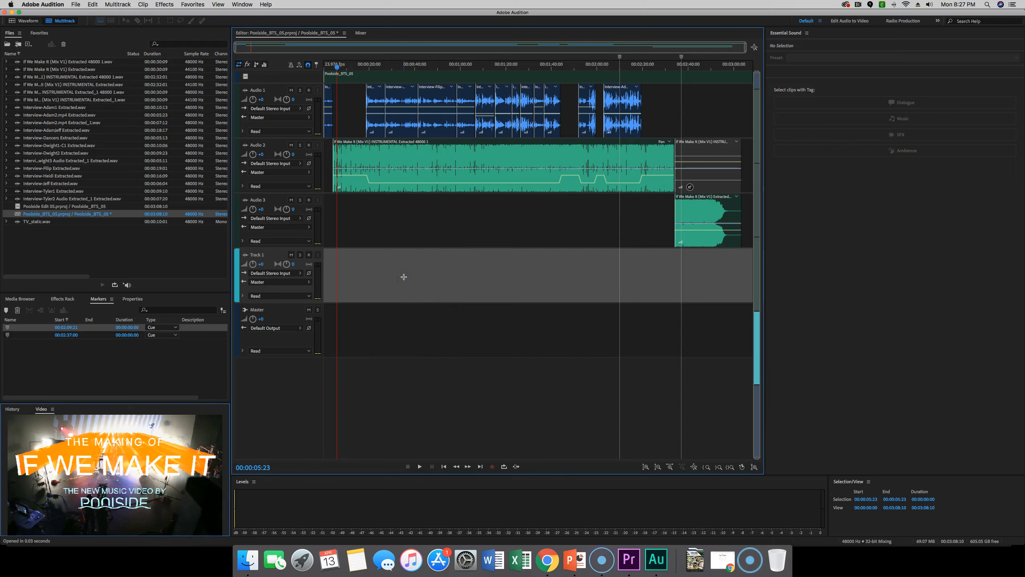
# Step: Set the playhead to 00:00:08:05 and place TV_static.wav on Track 1 so that it starts at the playhead
pyautogui.click(266, 468)
pyautogui.click(267, 467)
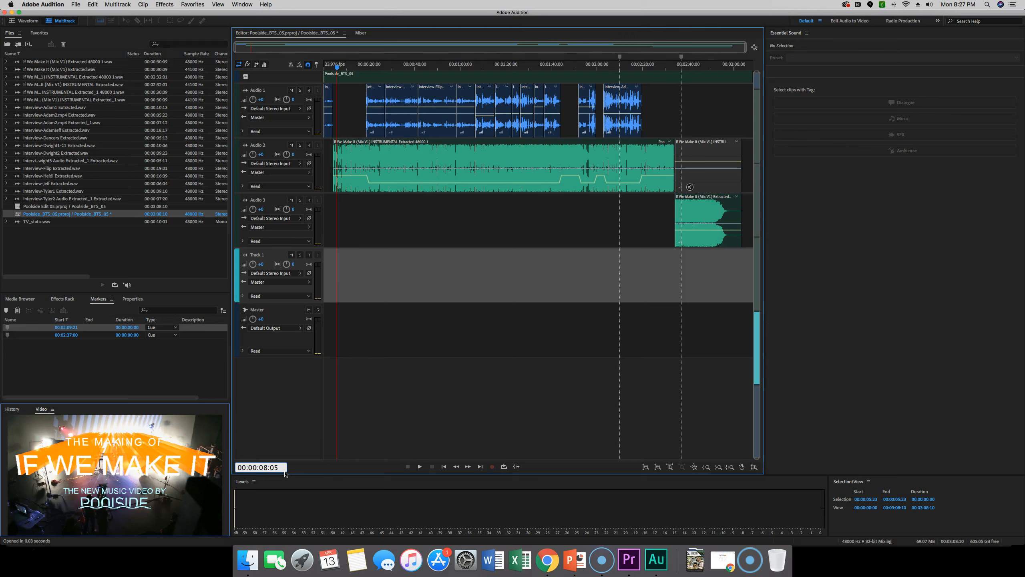
pyautogui.press('Return')
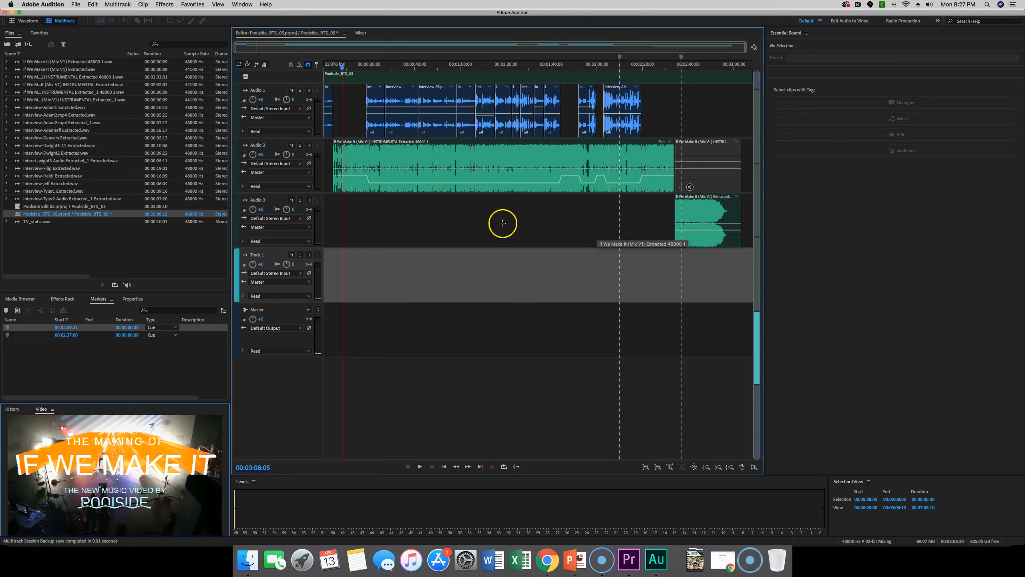
pyautogui.click(43, 223)
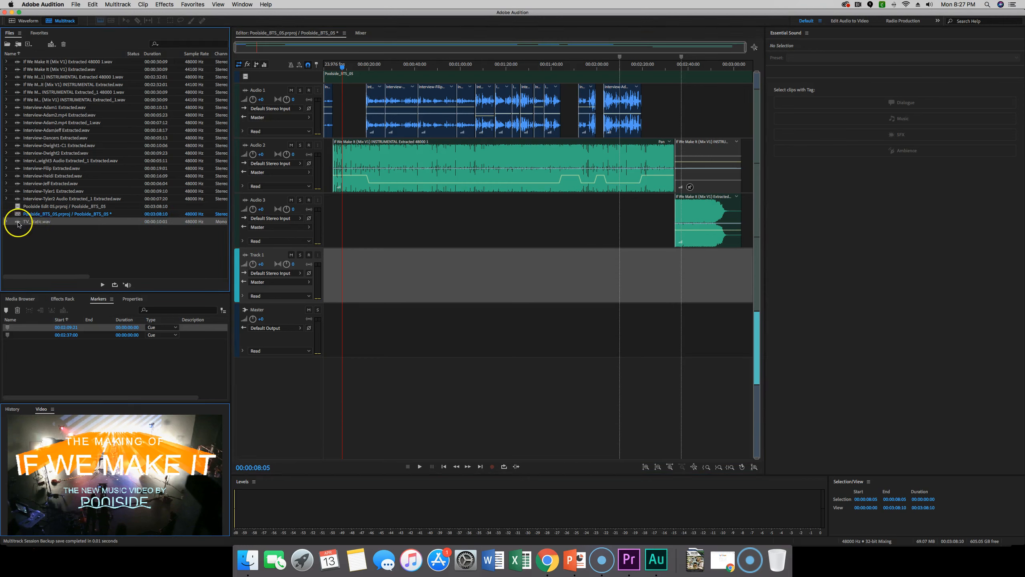
pyautogui.moveTo(27, 223); pyautogui.dragTo(506, 275)
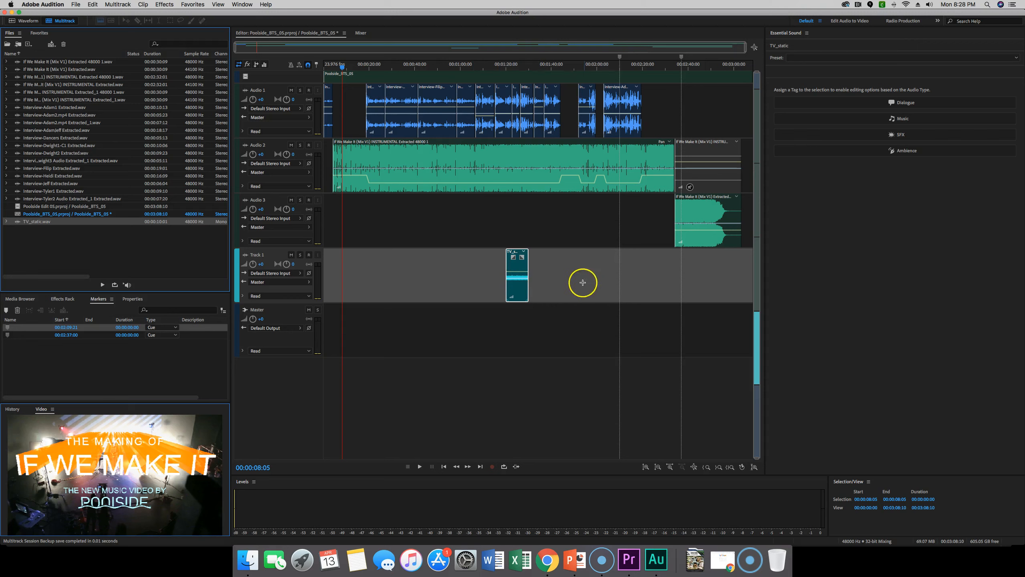
pyautogui.moveTo(507, 255); pyautogui.dragTo(343, 255)
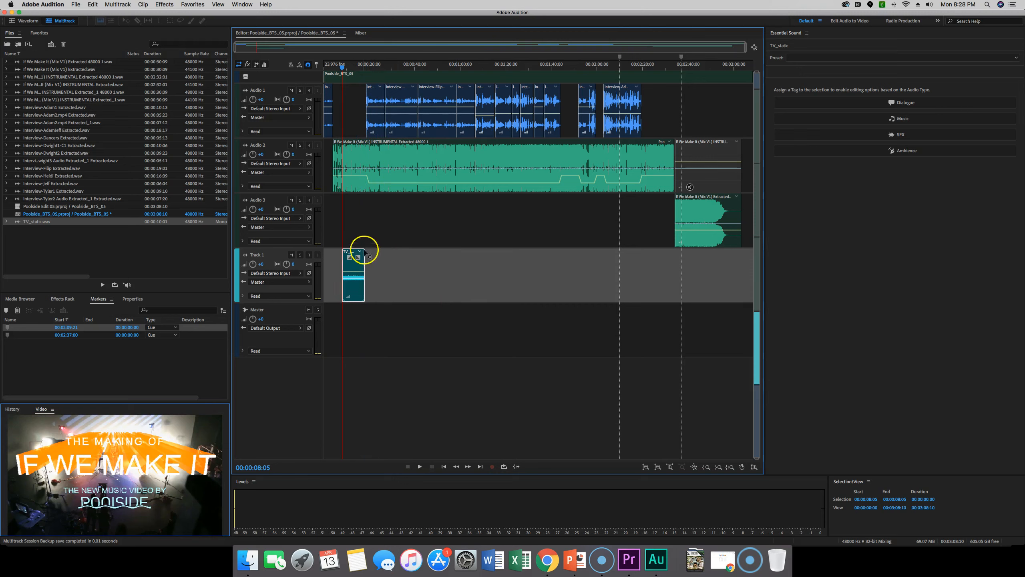
# Step: Set the playhead to 00:00:09:05 and trim the end of the TV_static clip on Track 1 back to it
pyautogui.click(260, 468)
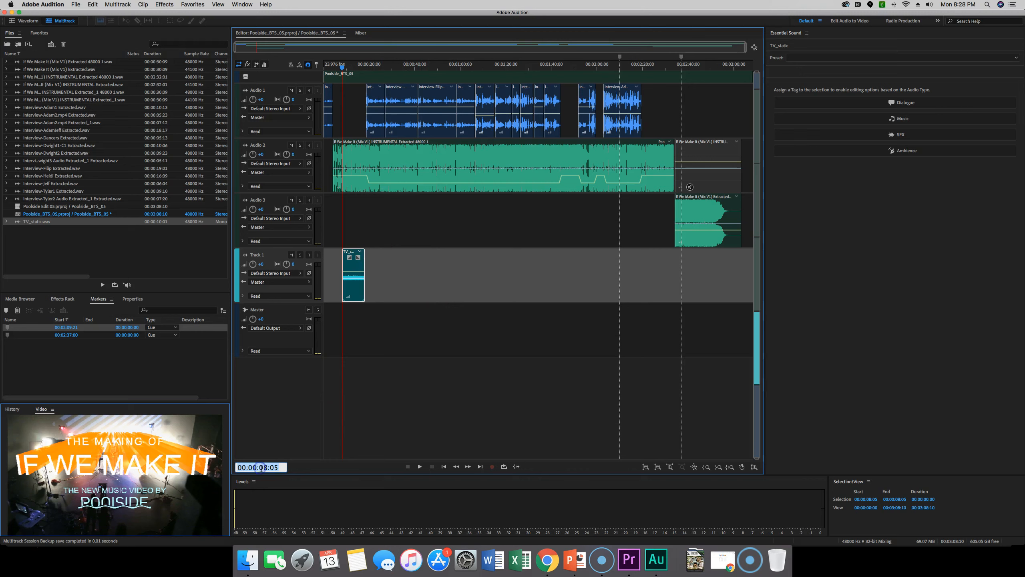
pyautogui.click(268, 467)
pyautogui.write('9')
pyautogui.press('Return')
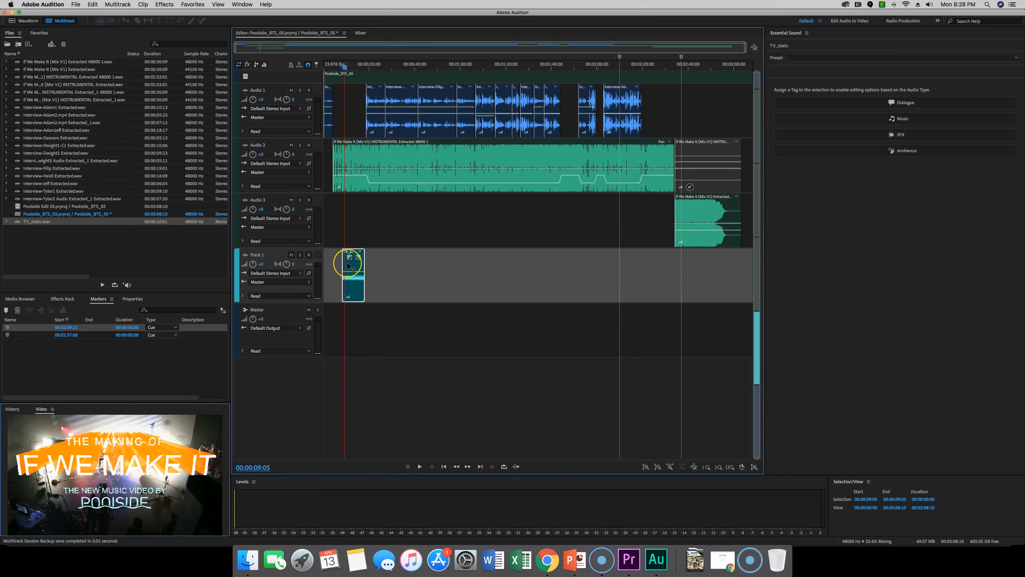
pyautogui.press('=')
pyautogui.press('=')
pyautogui.press('=')
pyautogui.press('=')
pyautogui.press('=')
pyautogui.press('=')
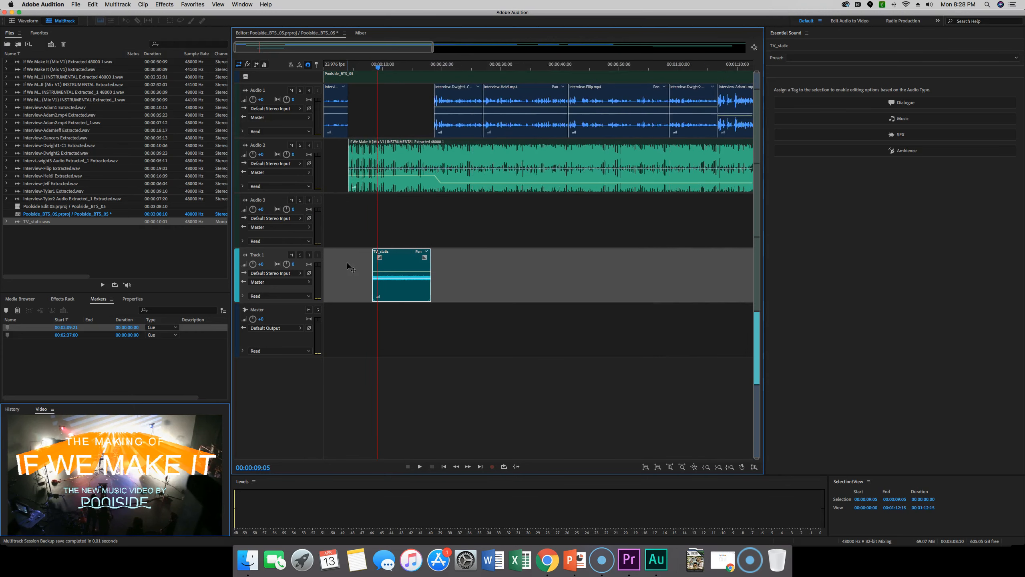
pyautogui.press('=')
pyautogui.press('=')
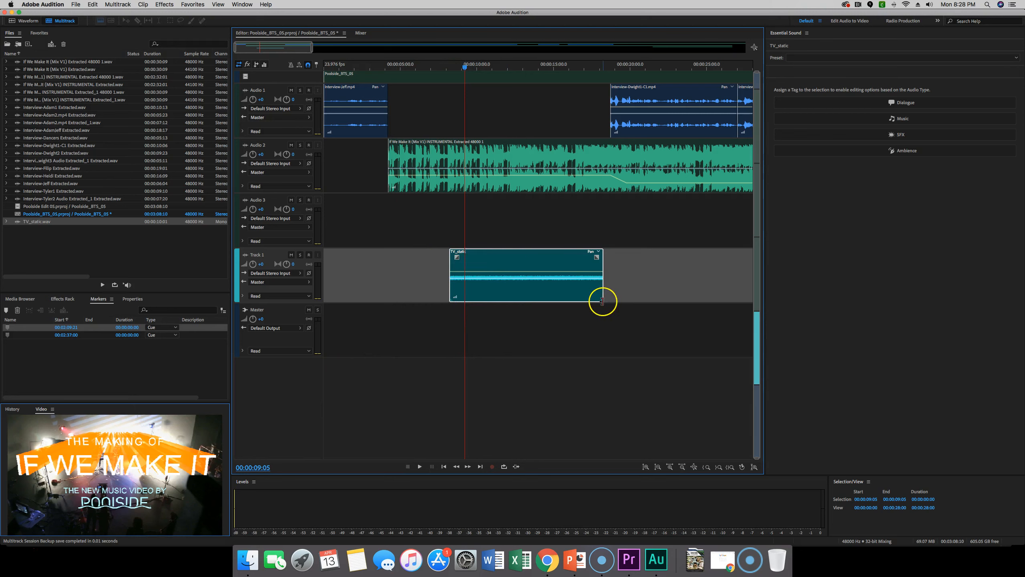
pyautogui.moveTo(601, 299); pyautogui.dragTo(465, 295)
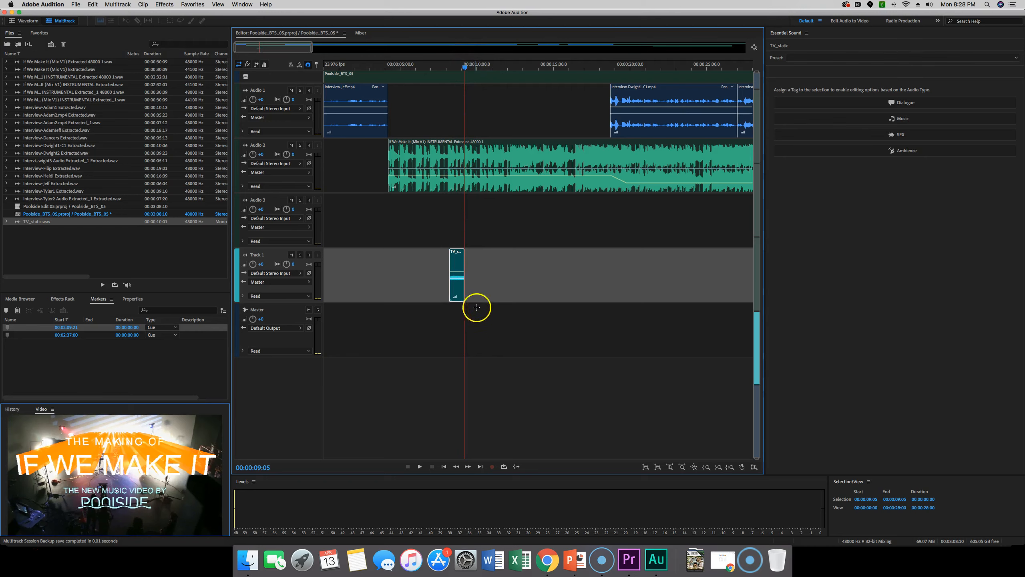
# Step: Scrub through the title glitch over the TV_static clip and set the playhead to 00:00:08:17
pyautogui.moveTo(465, 65); pyautogui.dragTo(450, 68)
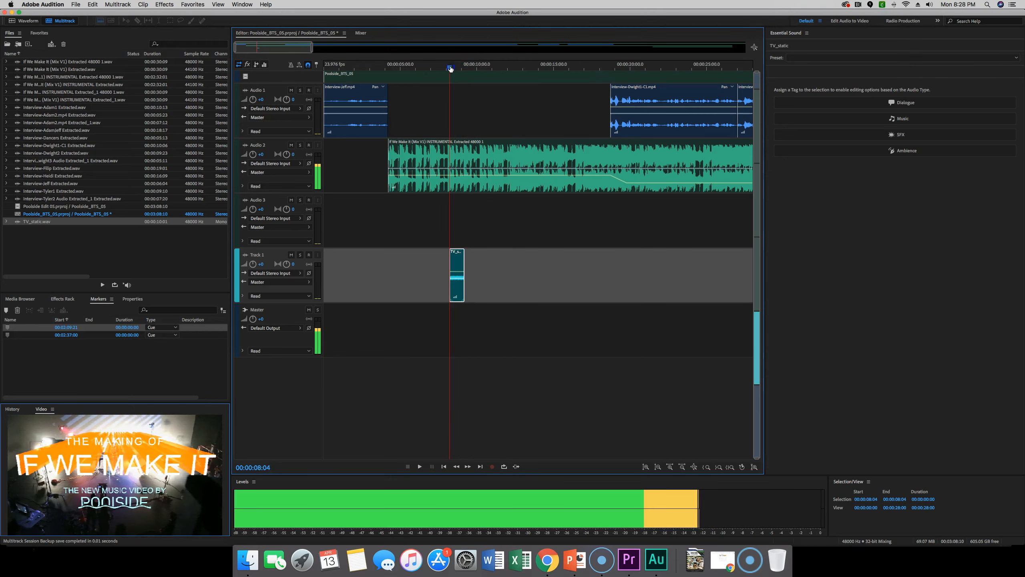
pyautogui.moveTo(450, 69); pyautogui.dragTo(455, 69)
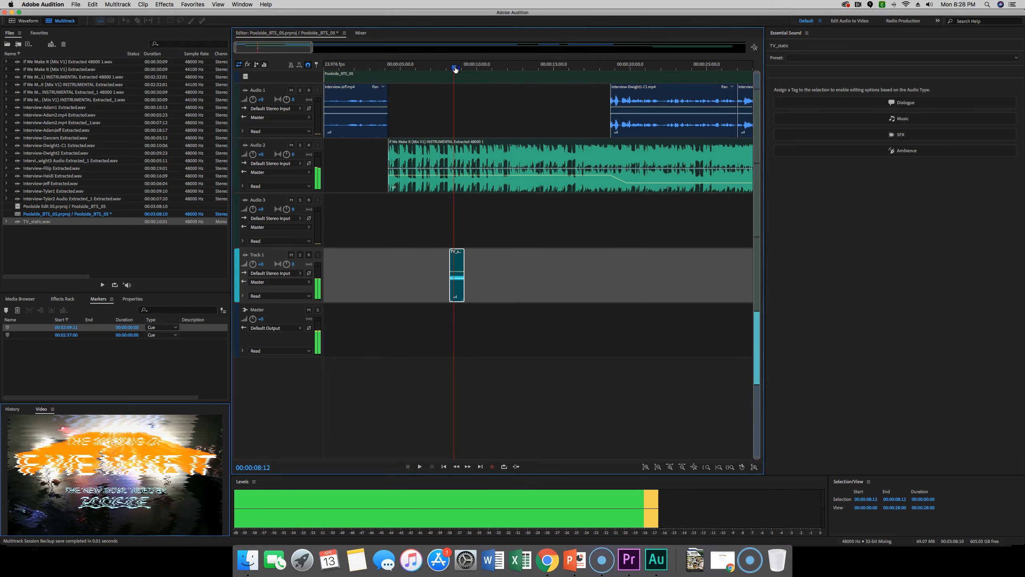
pyautogui.moveTo(455, 70)
pyautogui.mouseDown()
pyautogui.moveTo(464, 71)
pyautogui.moveTo(445, 72)
pyautogui.moveTo(459, 69)
pyautogui.mouseUp()
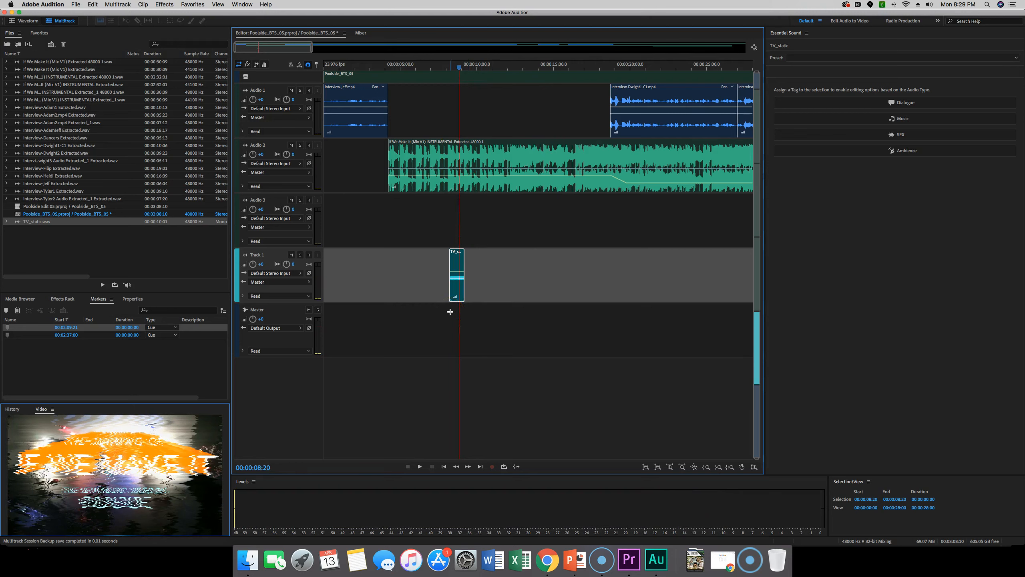
pyautogui.click(258, 467)
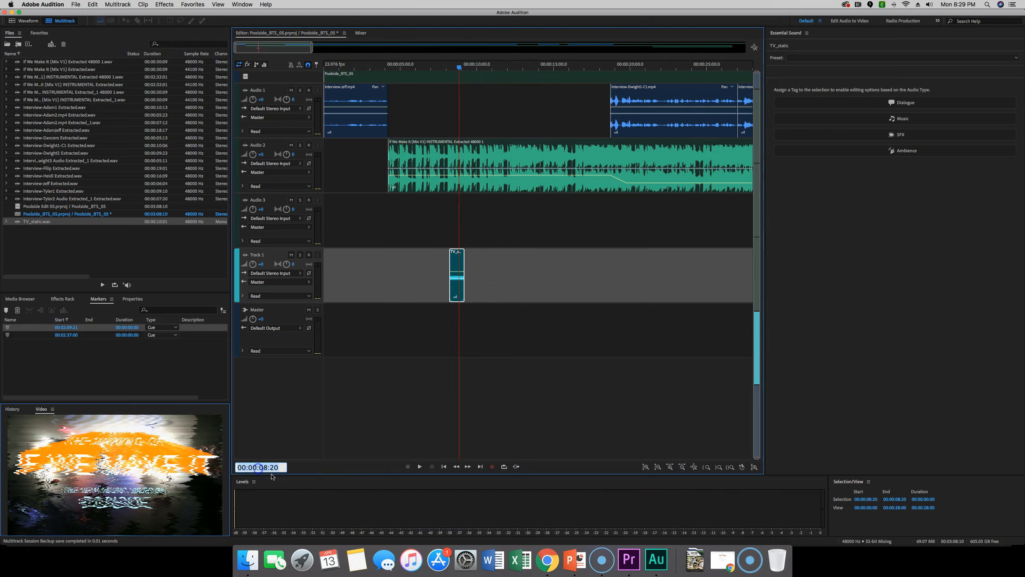
pyautogui.click(277, 467)
pyautogui.write('17')
pyautogui.press('Return')
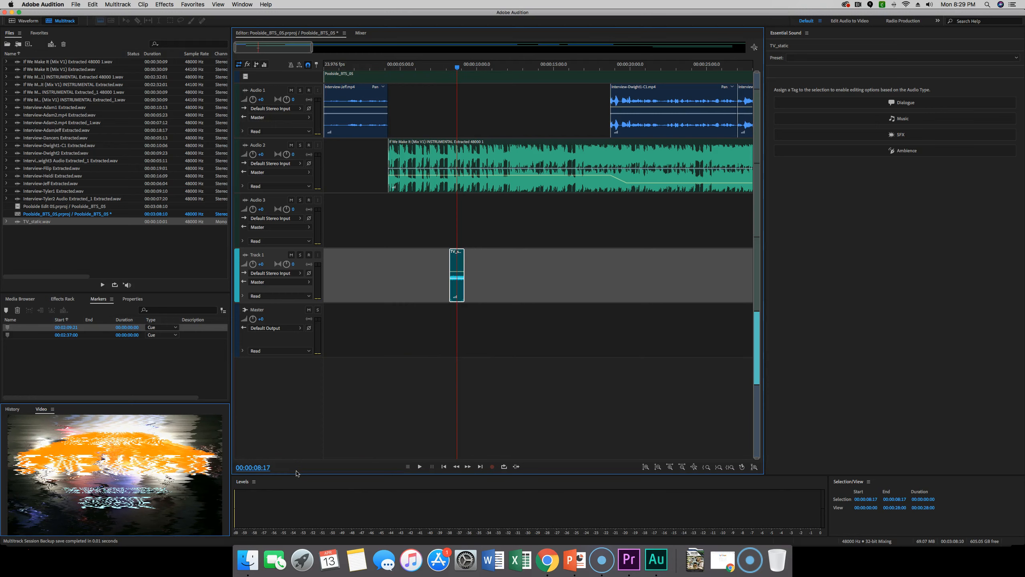
# Step: Add a linear fade-in to the TV_static clip, running from its start to the playhead at 00:00:08:17
pyautogui.click(449, 367)
pyautogui.press('=')
pyautogui.press('=')
pyautogui.press('=')
pyautogui.press('=')
pyautogui.press('=')
pyautogui.press('=')
pyautogui.press('=')
pyautogui.press('=')
pyautogui.press('=')
pyautogui.press('=')
pyautogui.press('=')
pyautogui.press('=')
pyautogui.press('=')
pyautogui.press('=')
pyautogui.press('=')
pyautogui.press('=')
pyautogui.press('=')
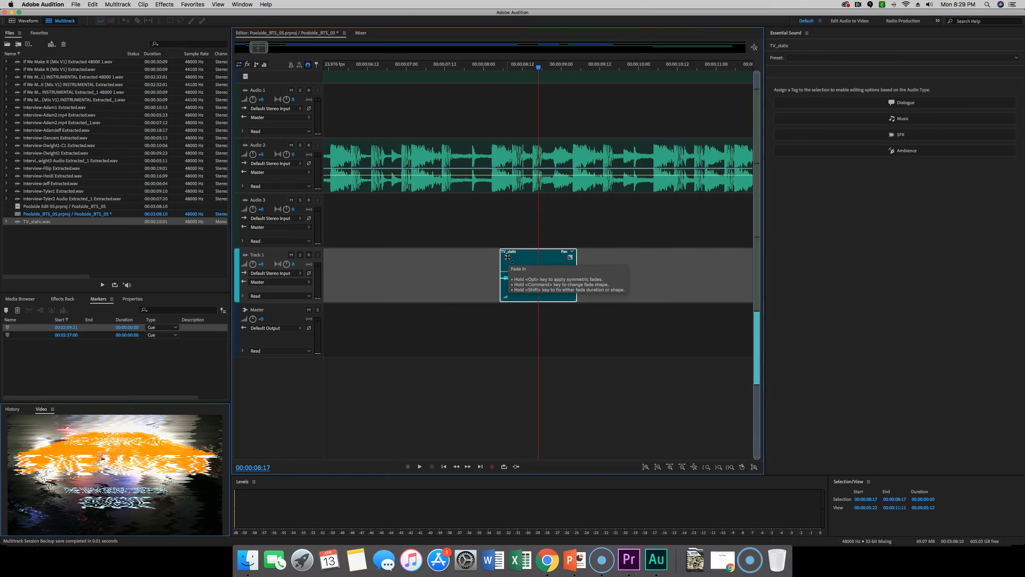
pyautogui.click(569, 257)
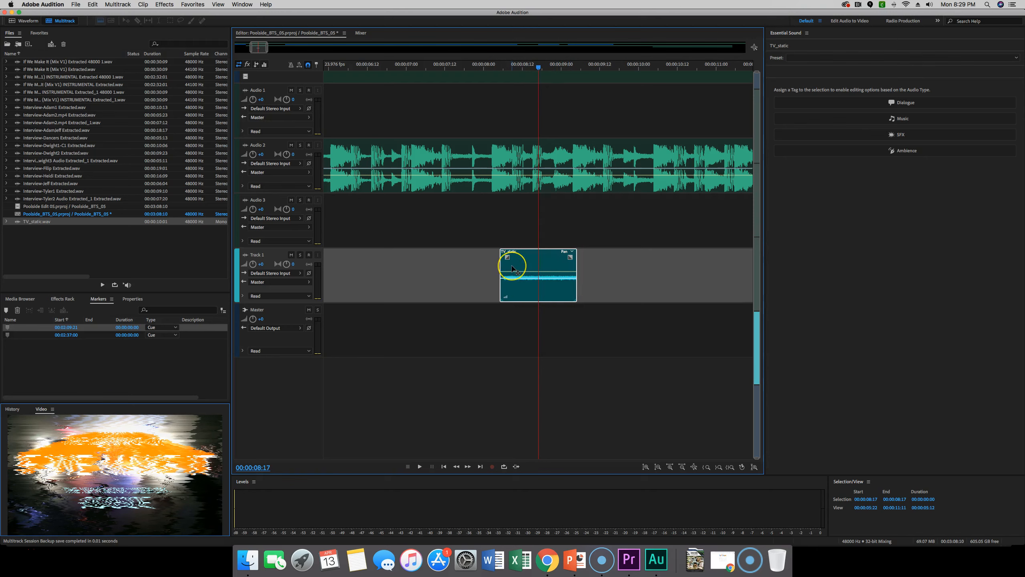
pyautogui.hscroll(-1, 521, 269)
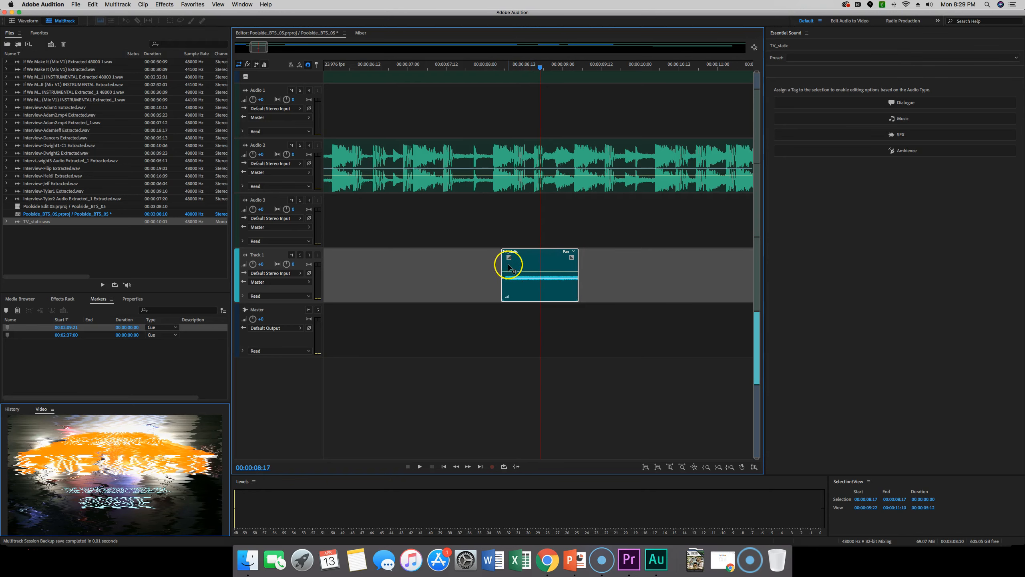
pyautogui.moveTo(510, 257); pyautogui.dragTo(548, 246)
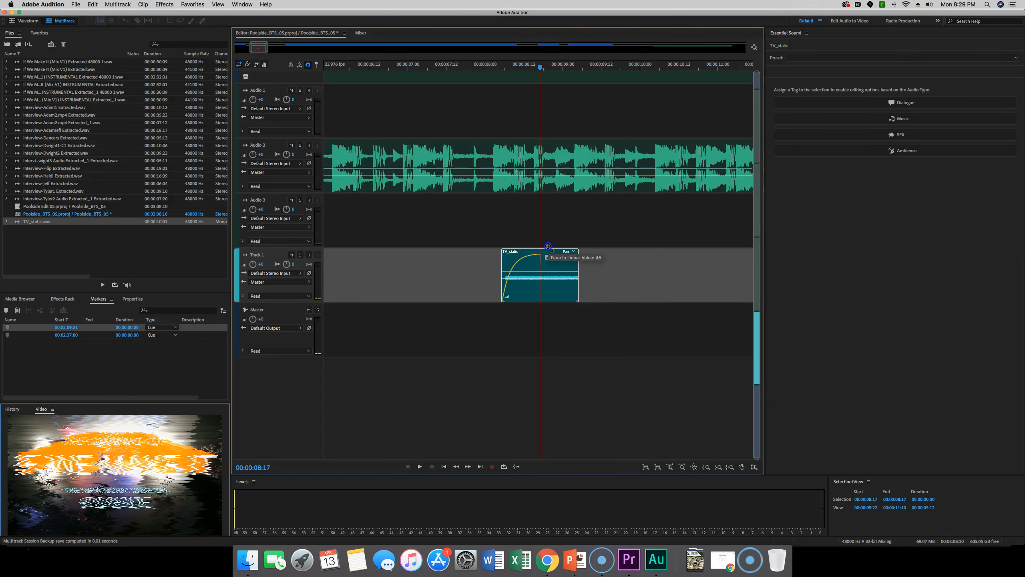
pyautogui.moveTo(549, 251); pyautogui.dragTo(548, 266)
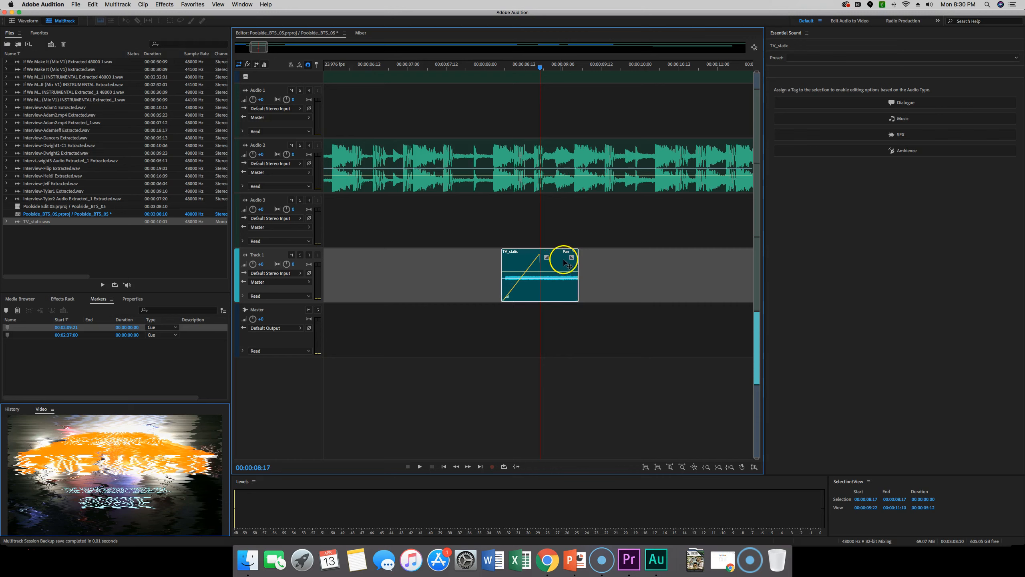
# Step: Add a linear fade-out from the playhead to the end of the TV_static clip and slightly lower its volume envelope
pyautogui.moveTo(572, 257); pyautogui.dragTo(527, 263)
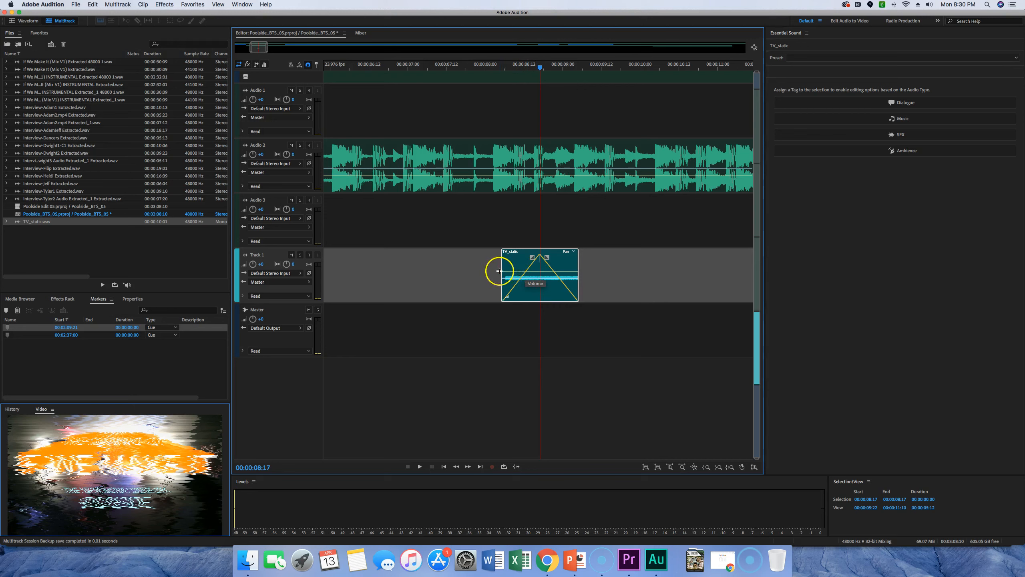
pyautogui.click(536, 273)
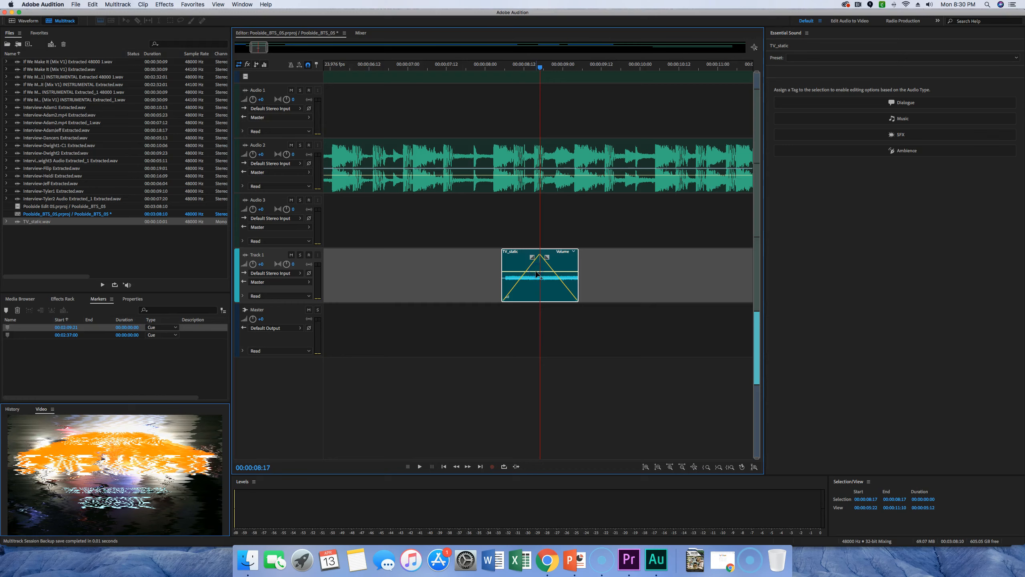
pyautogui.moveTo(536, 273); pyautogui.dragTo(536, 280)
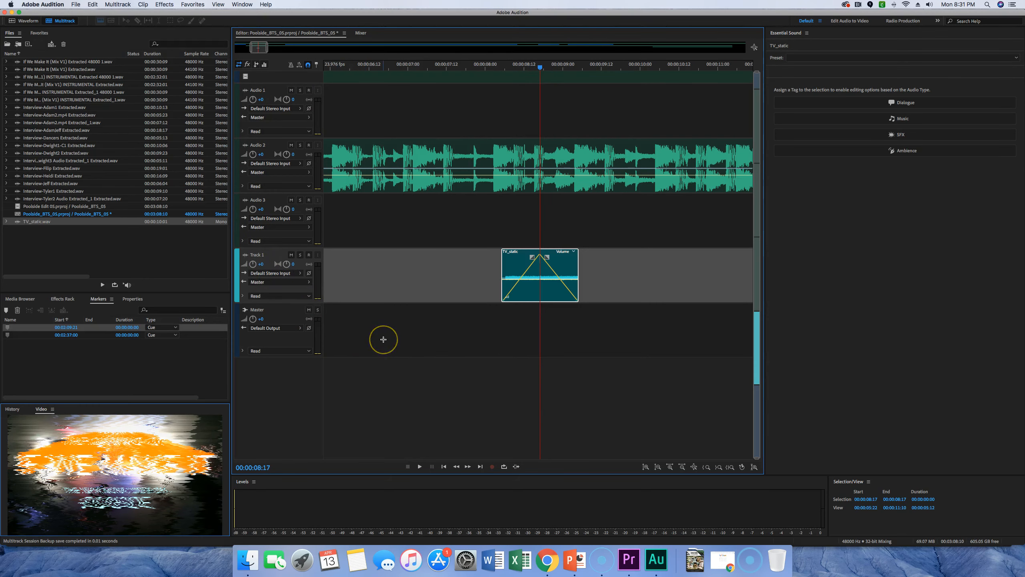
# Step: Save the multitrack session as Poolside_BTS_FinalAudioMix.sesx and copy the outside media files to the session folder
pyautogui.click(77, 4)
pyautogui.click(89, 98)
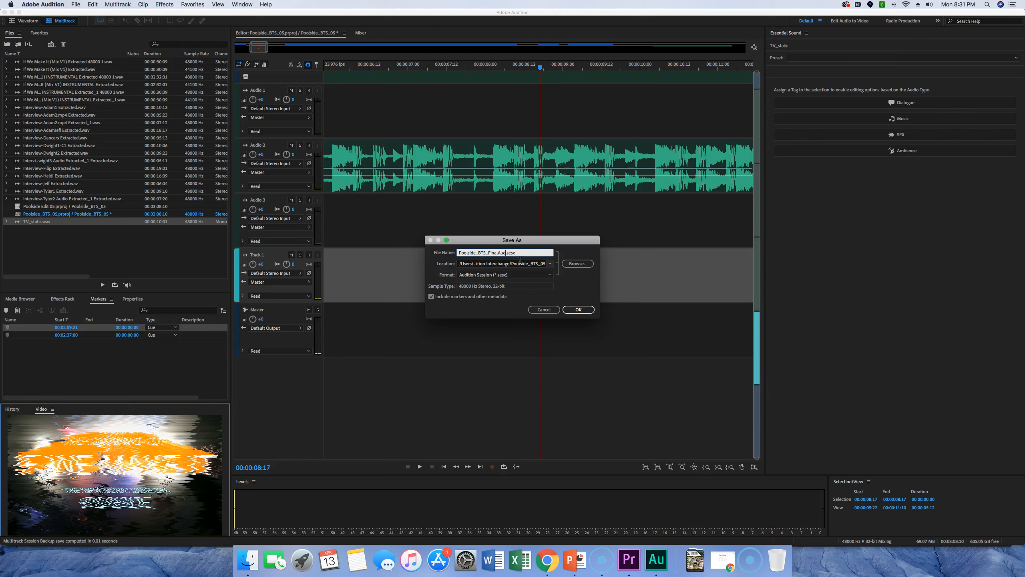
pyautogui.click(526, 252)
pyautogui.click(582, 311)
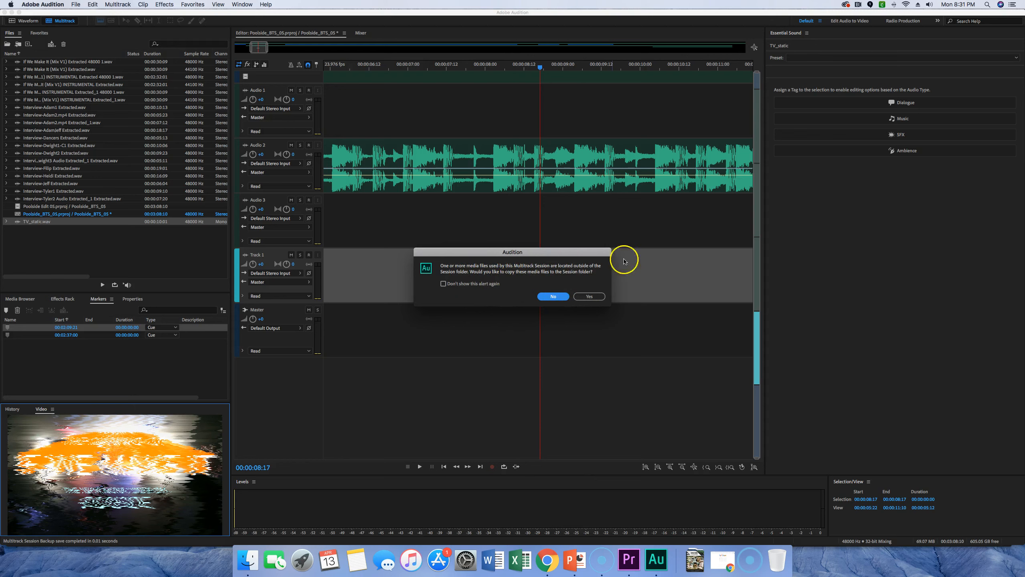
pyautogui.click(598, 297)
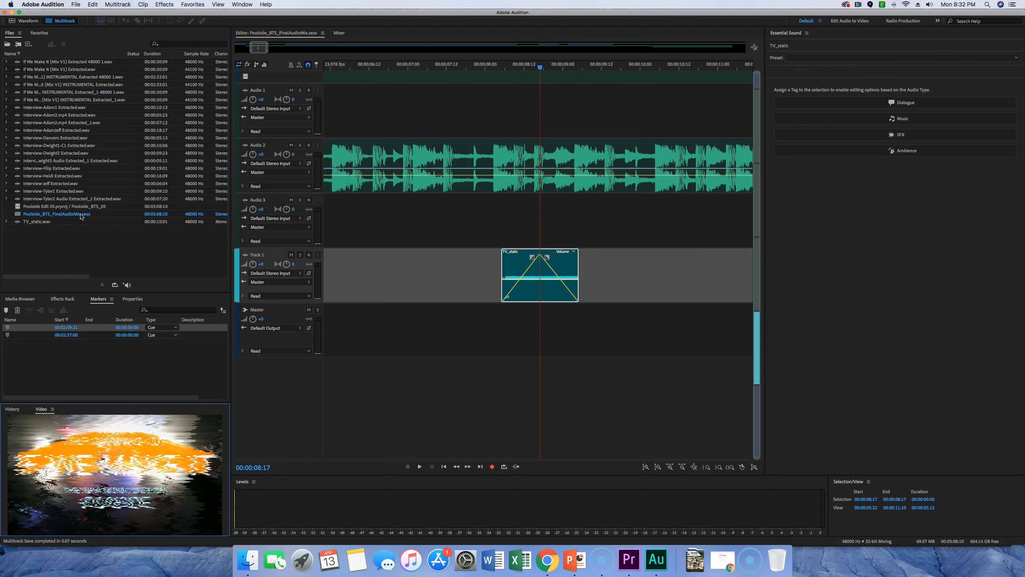
pyautogui.click(20, 546)
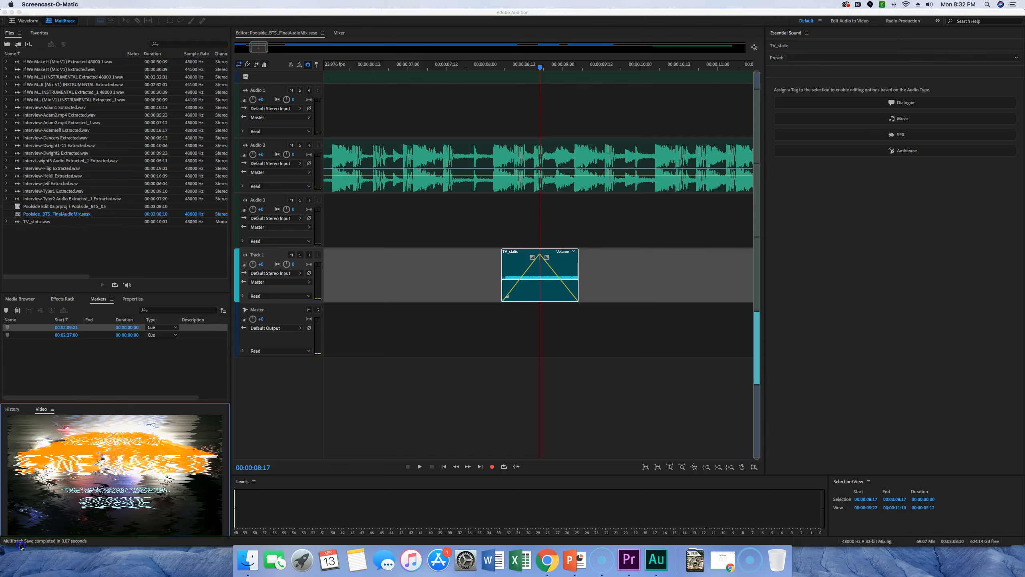